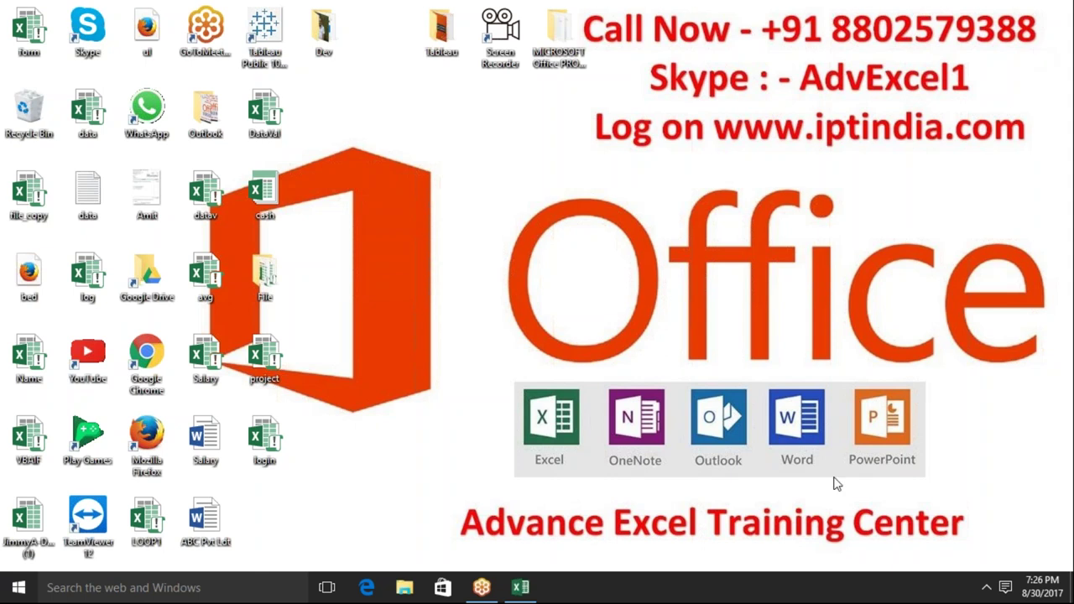
- Bring the blank Book1 window forward and select rows 1 through 15 of Sheet1
click(520, 587)
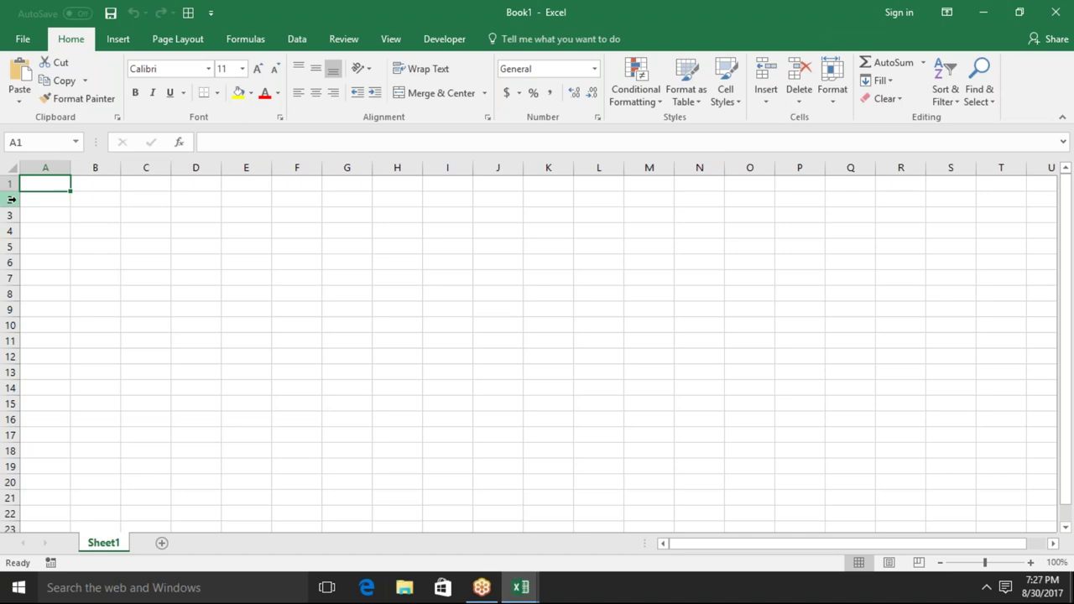
drag(10, 183, 26, 404)
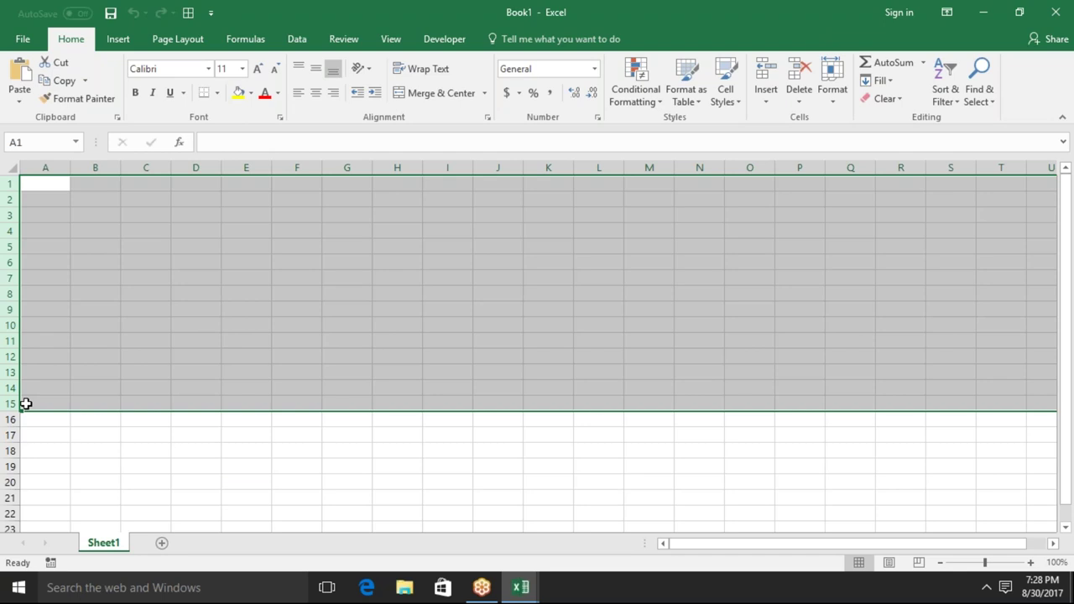
key(Right)
key(Right)
key(Right)
key(Right)
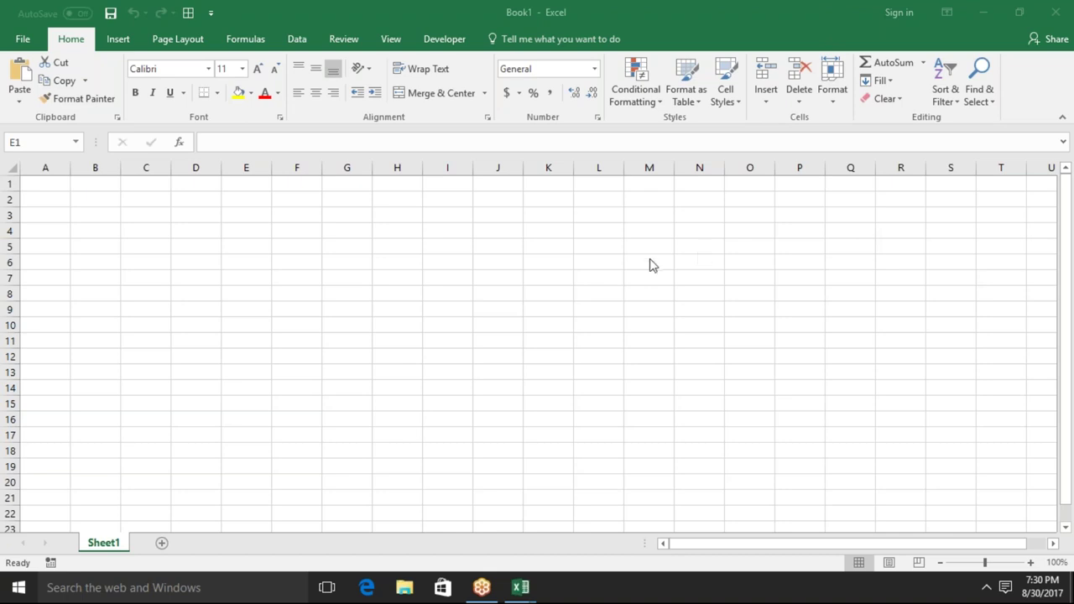
click(520, 587)
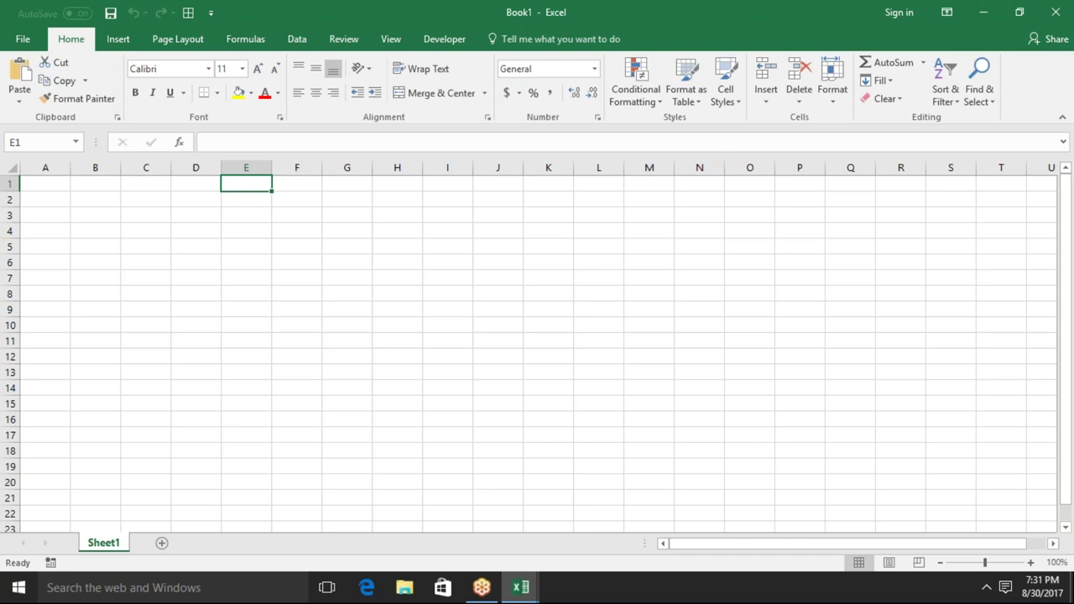
- Jump down to row 1048576, the final row of Sheet1
key(Left)
key(Left)
key(Left)
key(Left)
- Return to cell A1, select C4, and open the File backstage's recent workbooks list
key(ctrl+Down)
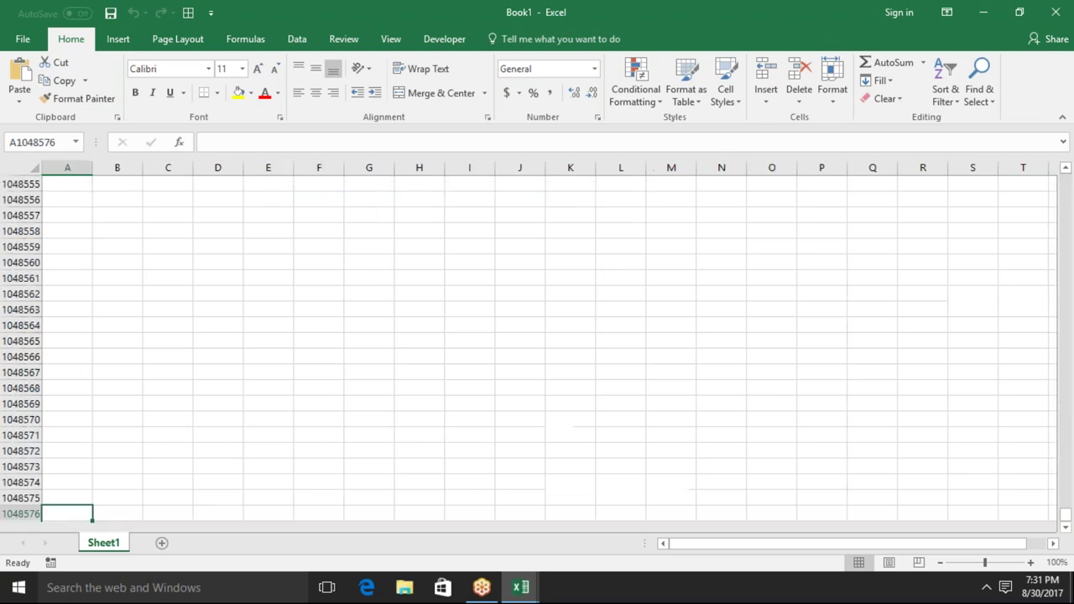
key(ctrl+Up)
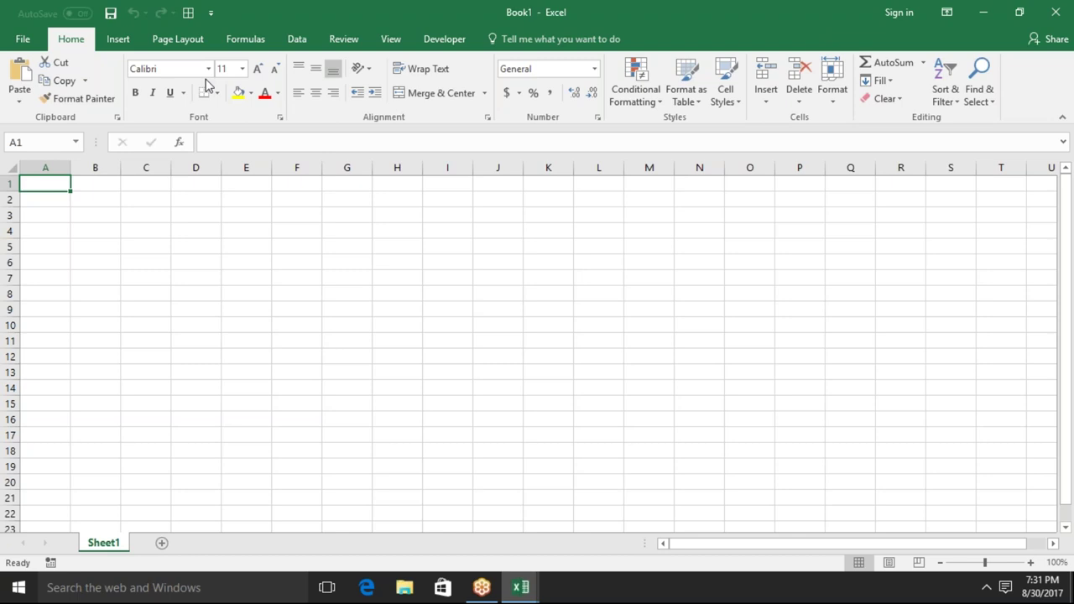
click(113, 44)
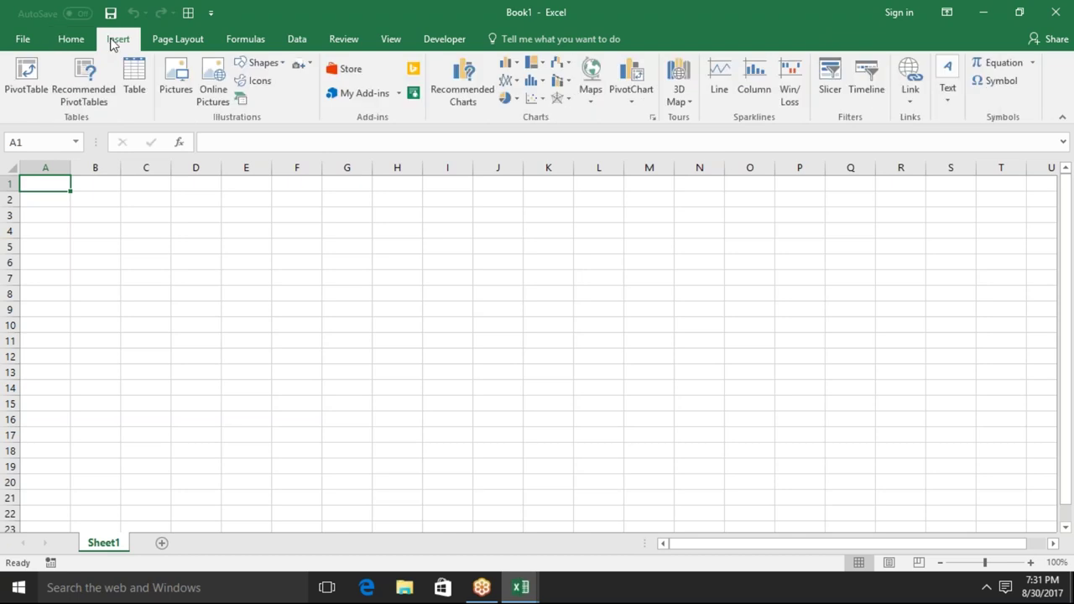
click(165, 229)
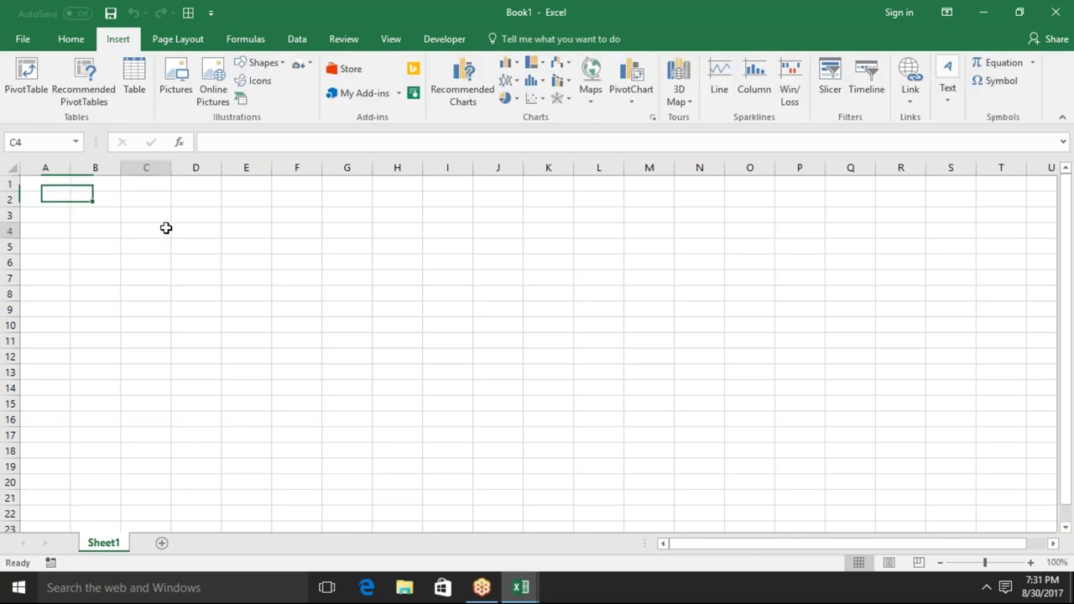
click(27, 42)
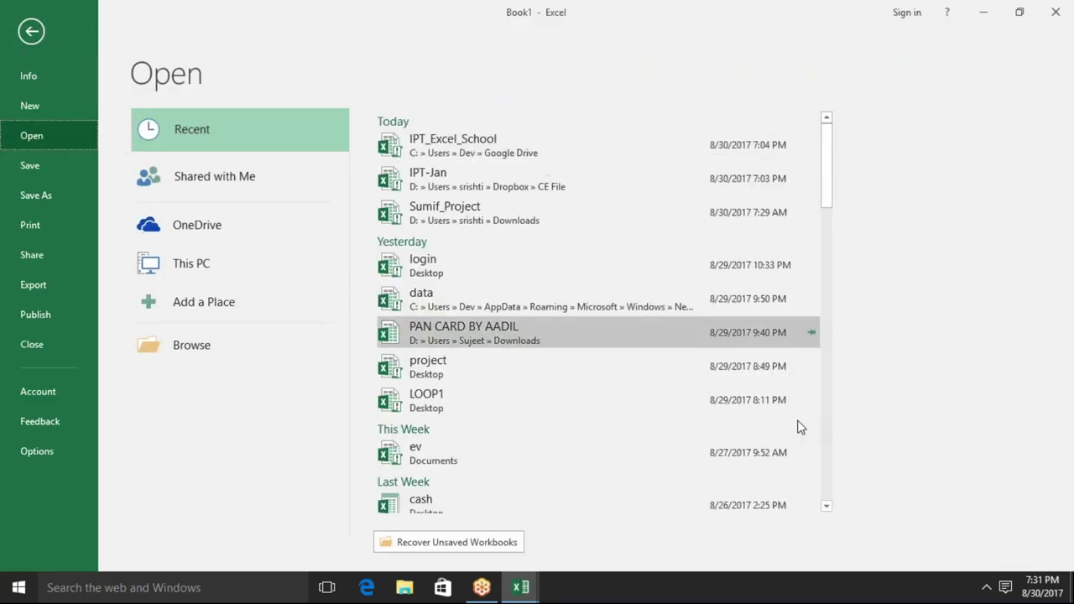
click(827, 507)
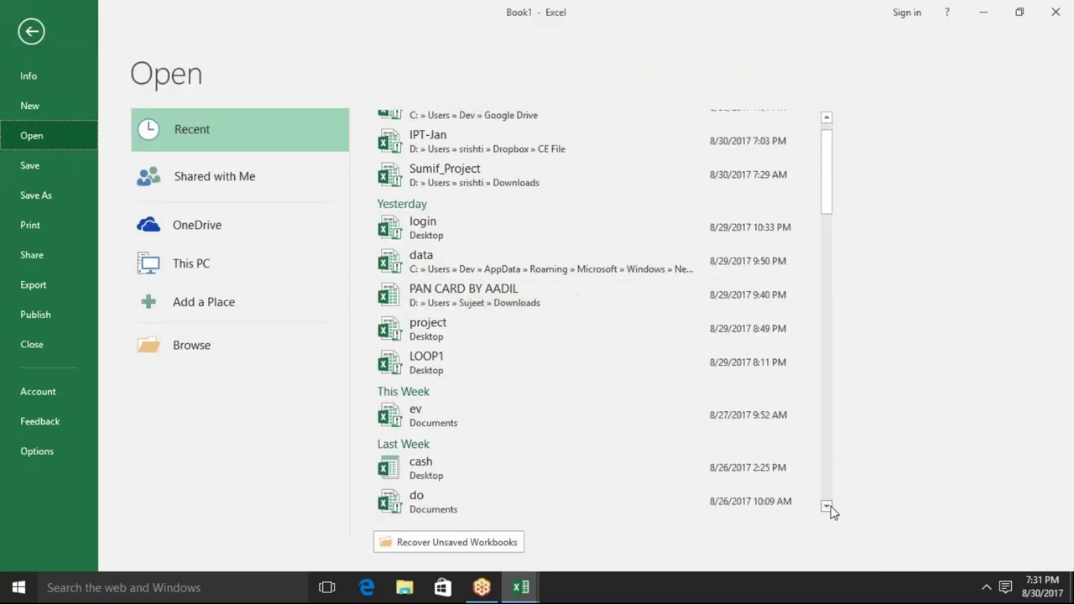
click(826, 506)
click(827, 506)
click(827, 507)
click(827, 507)
click(827, 507)
click(826, 507)
click(827, 507)
click(827, 507)
click(826, 507)
click(826, 507)
click(827, 507)
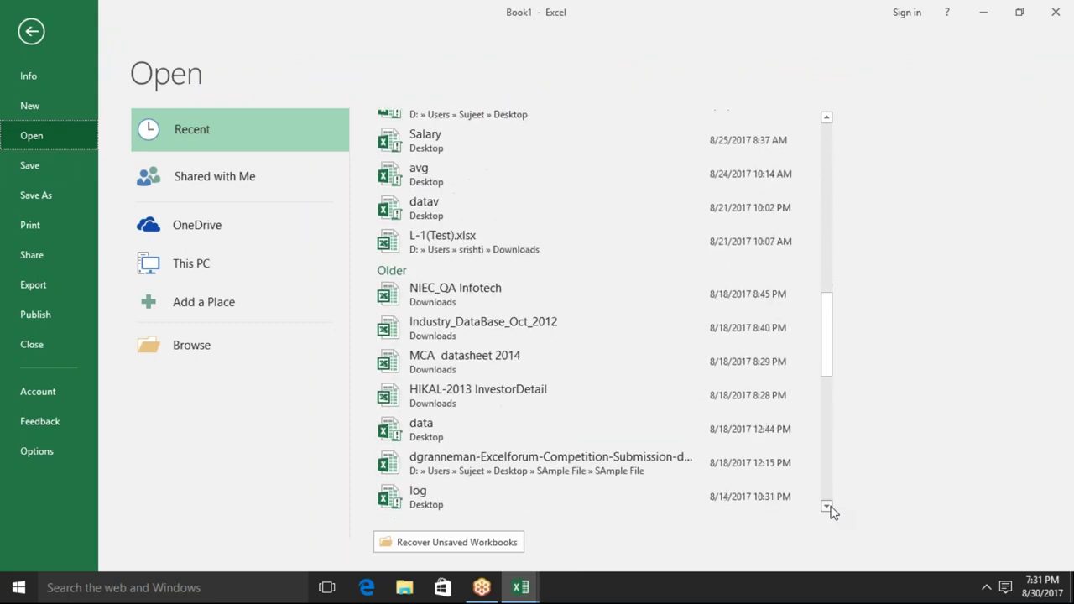
click(826, 506)
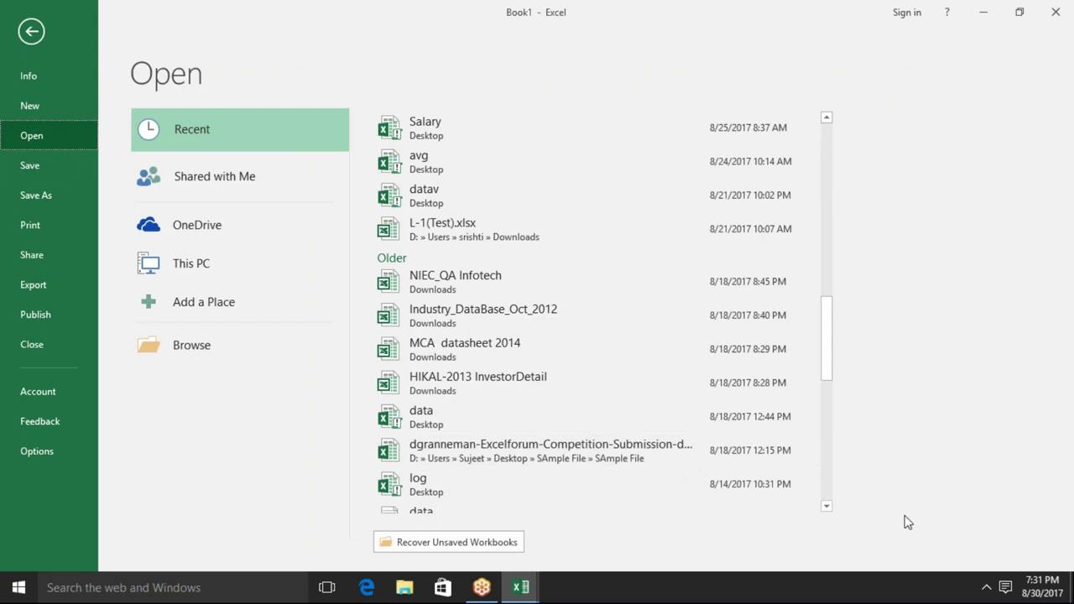
click(709, 461)
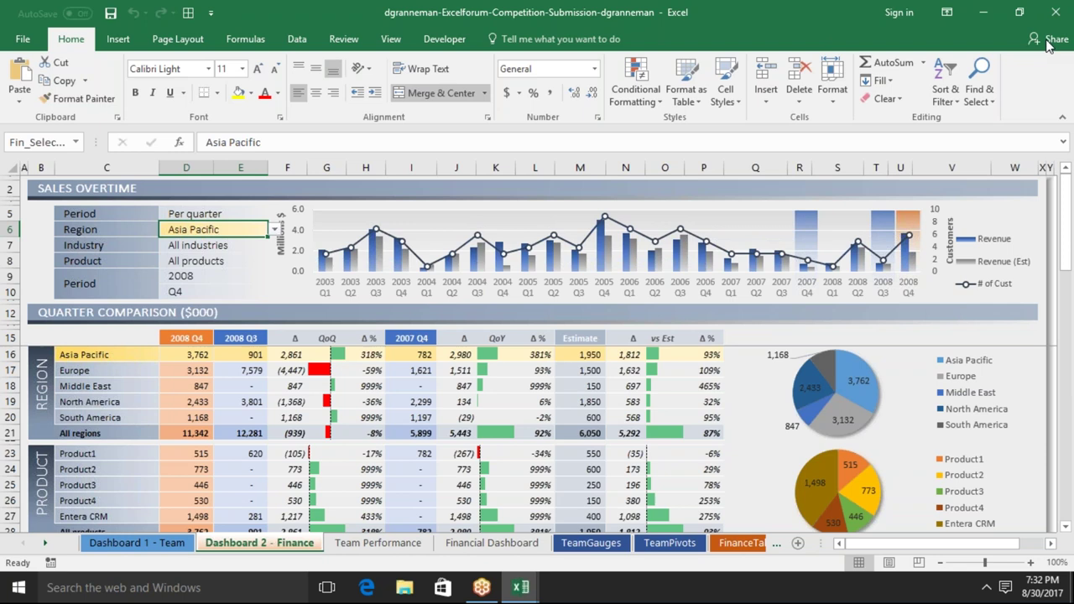
click(1050, 45)
click(110, 189)
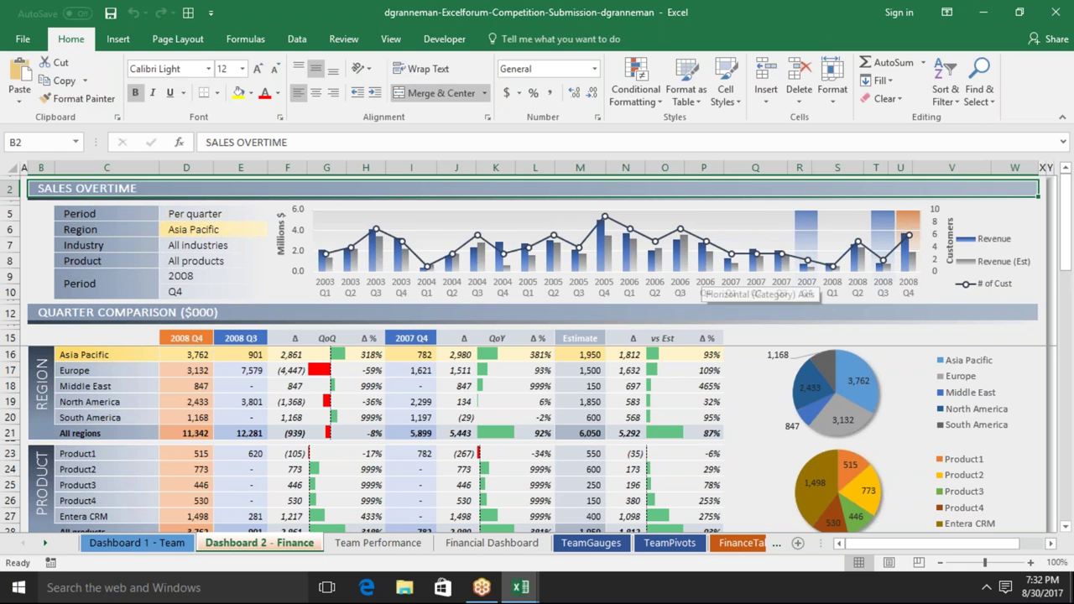
click(46, 392)
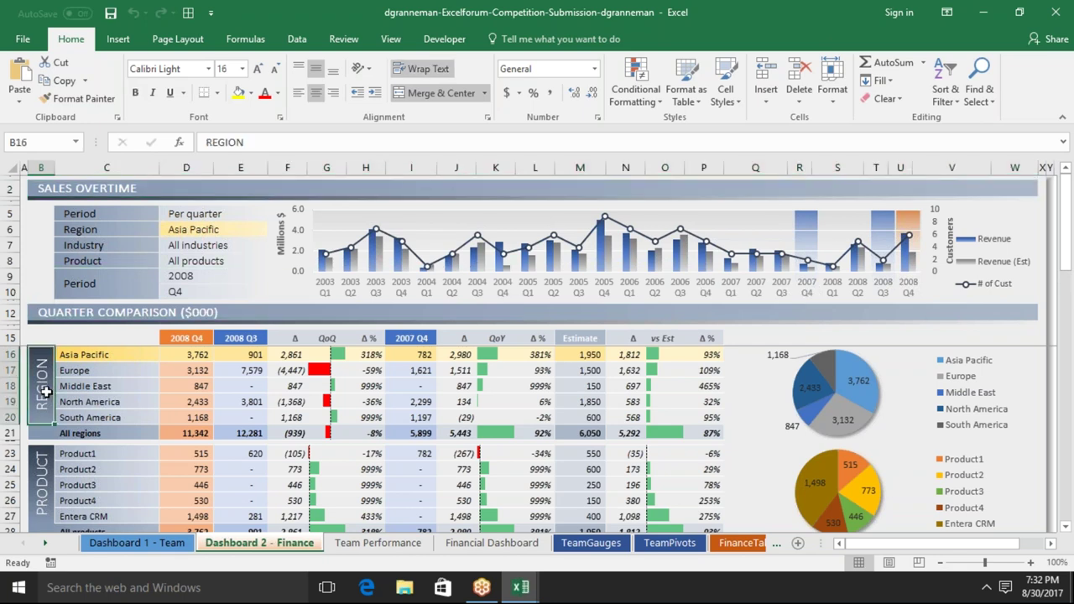
key(Right)
key(Right)
key(Right)
key(Right)
key(Right)
key(Right)
key(Right)
key(Right)
key(Right)
key(Right)
key(Right)
key(Right)
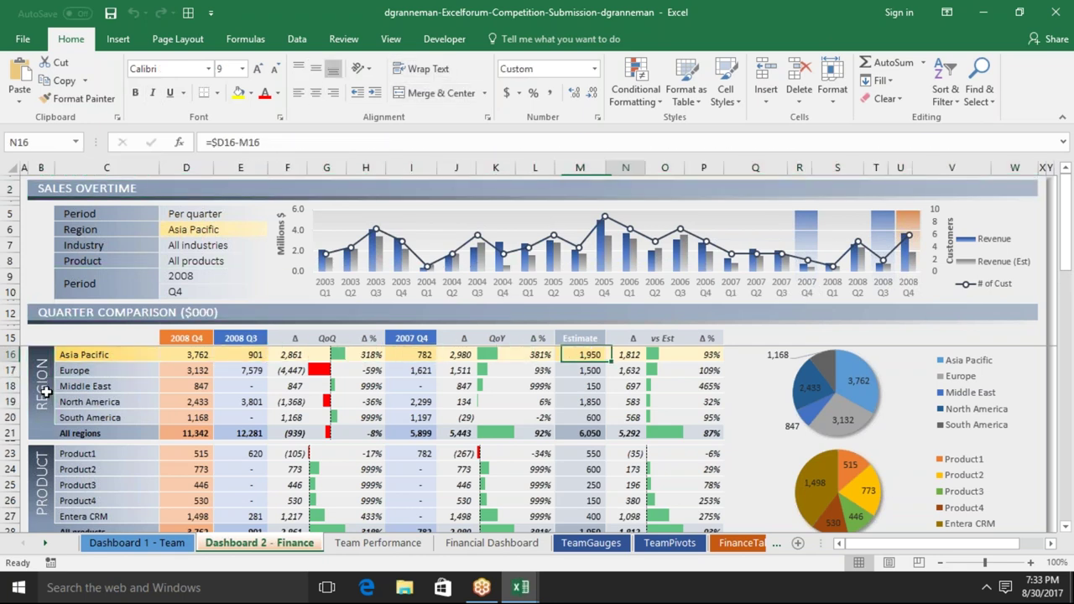
key(Left)
key(Left)
key(Left)
key(Left)
key(Left)
key(Left)
key(Left)
key(Left)
key(Right)
key(Right)
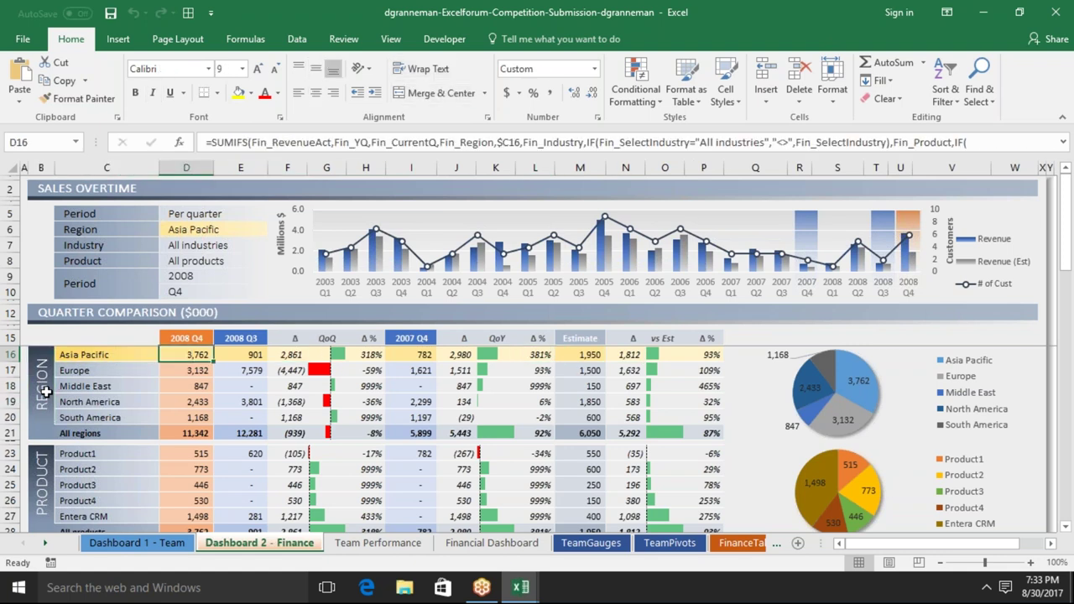
key(Down)
key(Down)
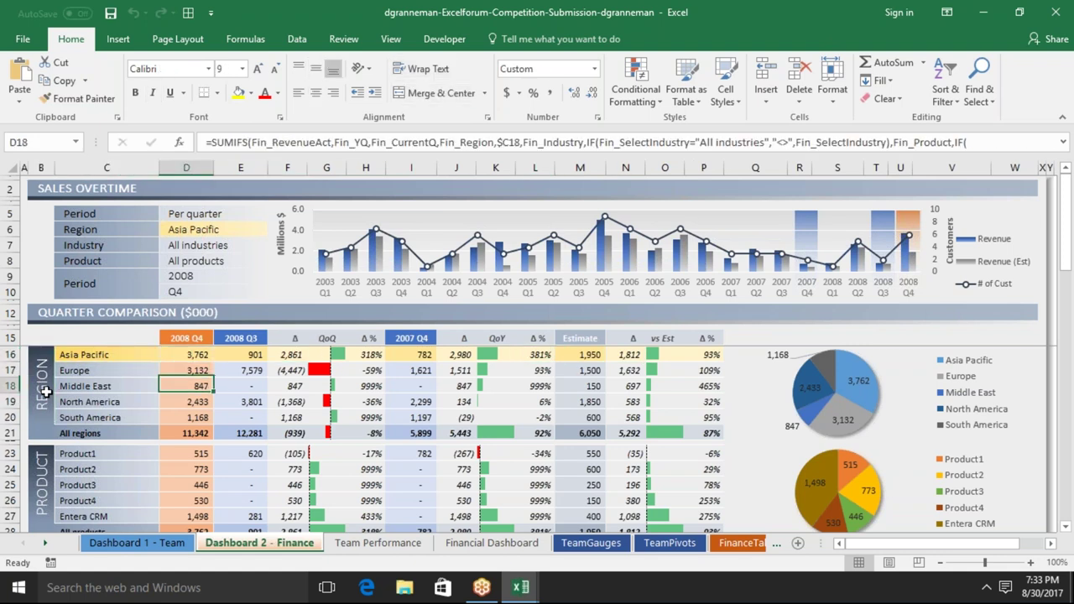
key(Down)
key(Down)
key(Down)
key(Down)
key(Down)
key(Right)
key(Right)
key(Up)
key(Up)
key(Up)
key(Up)
key(Up)
key(Up)
key(Right)
key(Down)
key(Down)
key(Down)
key(Down)
key(Down)
key(Down)
key(Right)
key(Up)
key(Up)
key(Up)
key(Up)
key(Up)
key(Up)
key(Down)
key(Down)
key(Down)
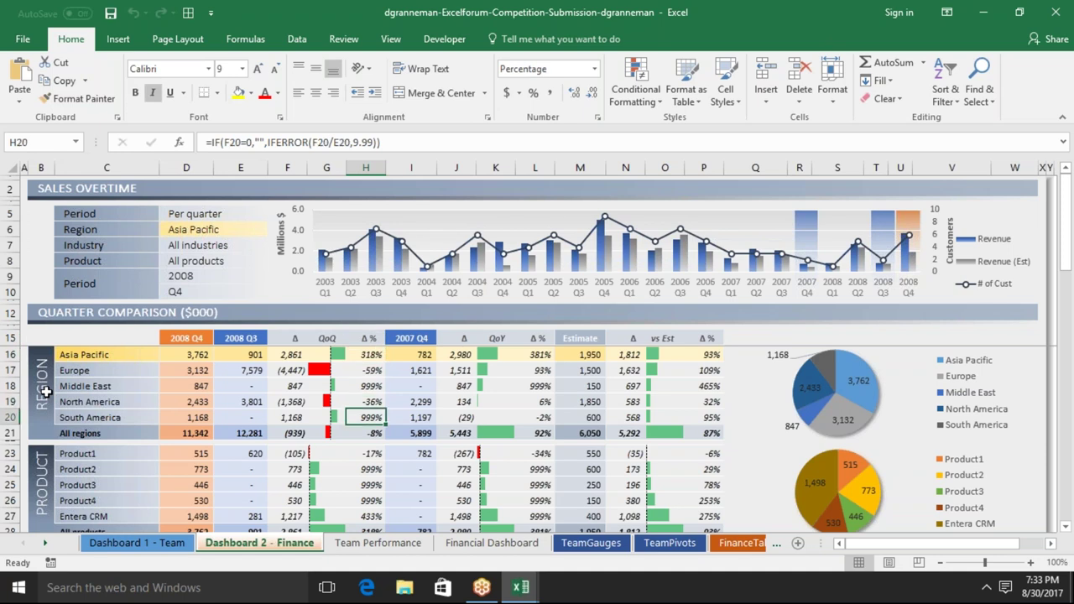
key(Right)
key(Right)
key(Right)
key(Right)
key(Right)
key(Right)
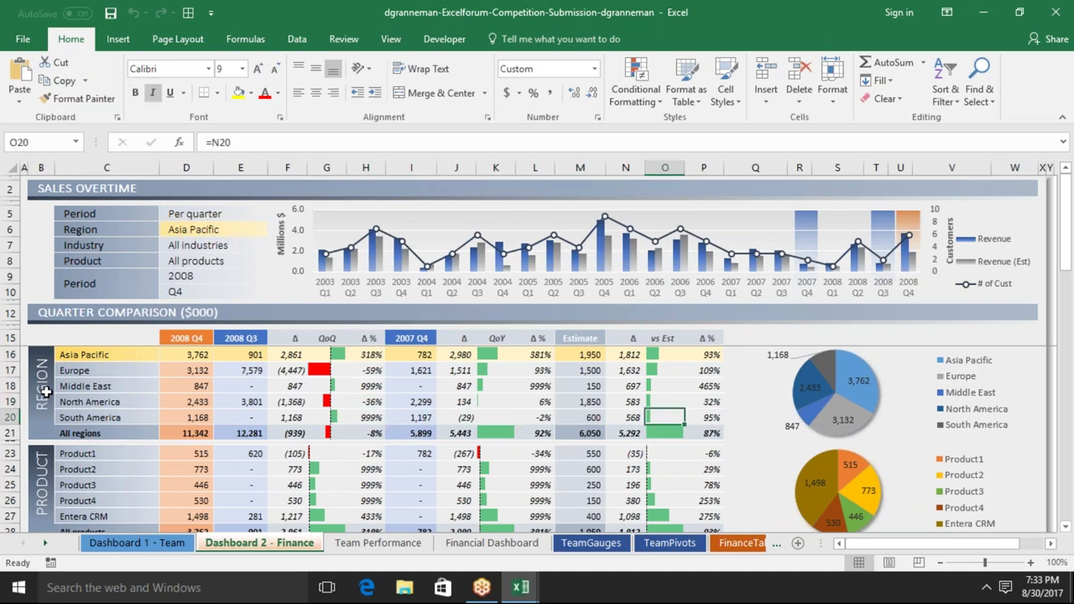
key(Left)
key(Left)
key(Left)
key(Left)
key(Left)
key(Home)
key(Down)
key(Down)
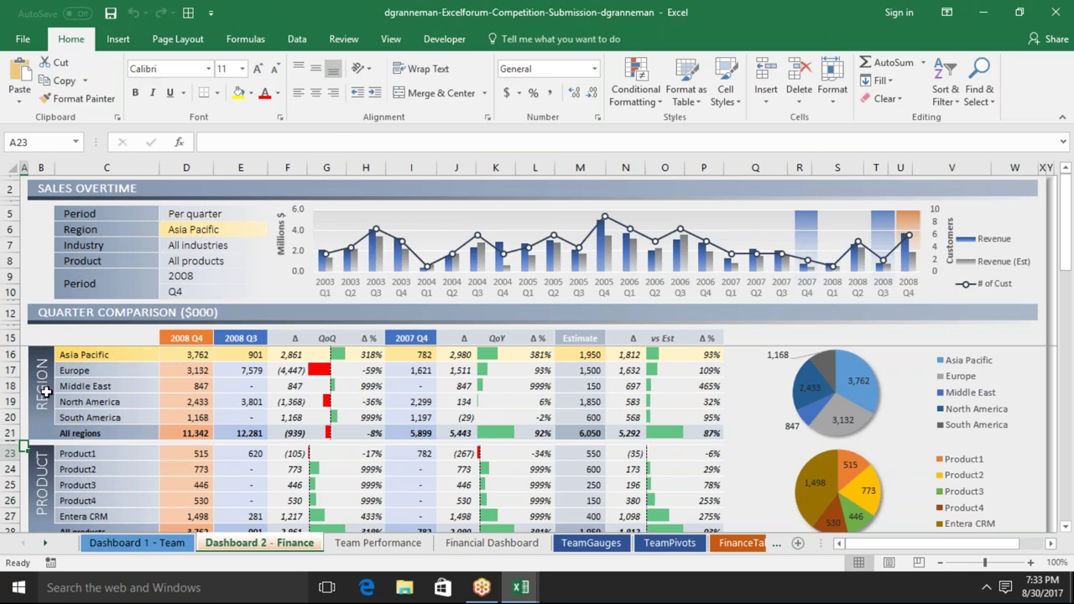
key(Down)
key(Down)
key(Down)
key(Down)
key(Down)
key(Down)
key(Down)
key(Down)
key(Down)
key(Down)
key(Down)
key(Down)
key(Up)
key(Up)
key(Up)
key(Up)
key(Up)
key(Up)
key(Up)
key(Up)
key(Up)
key(Up)
key(Up)
key(Up)
click(46, 391)
key(Down)
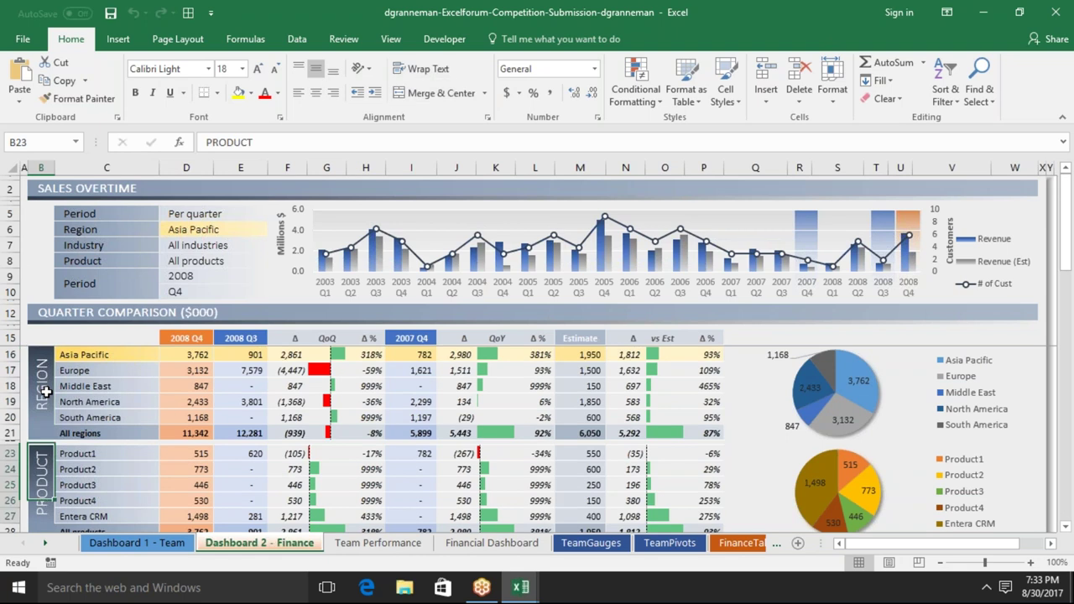
key(Down)
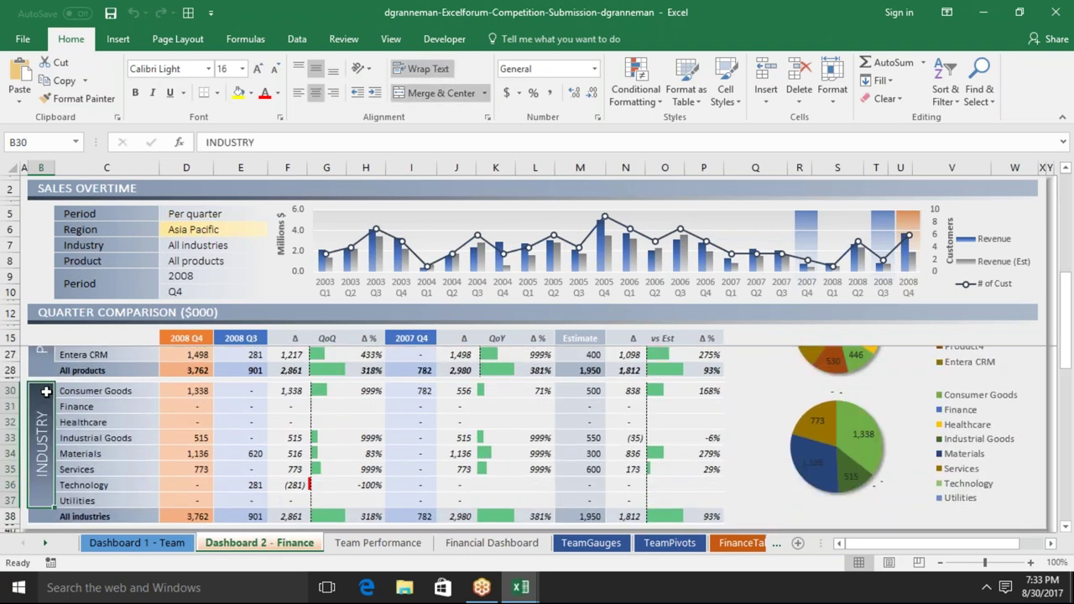
key(Up)
key(Up)
key(Up)
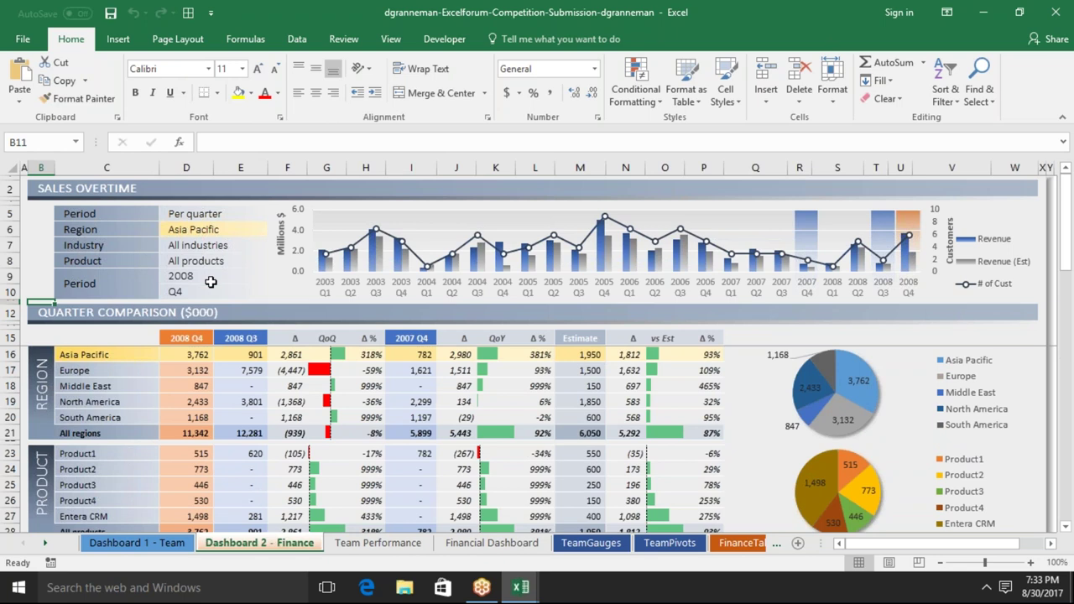
click(210, 278)
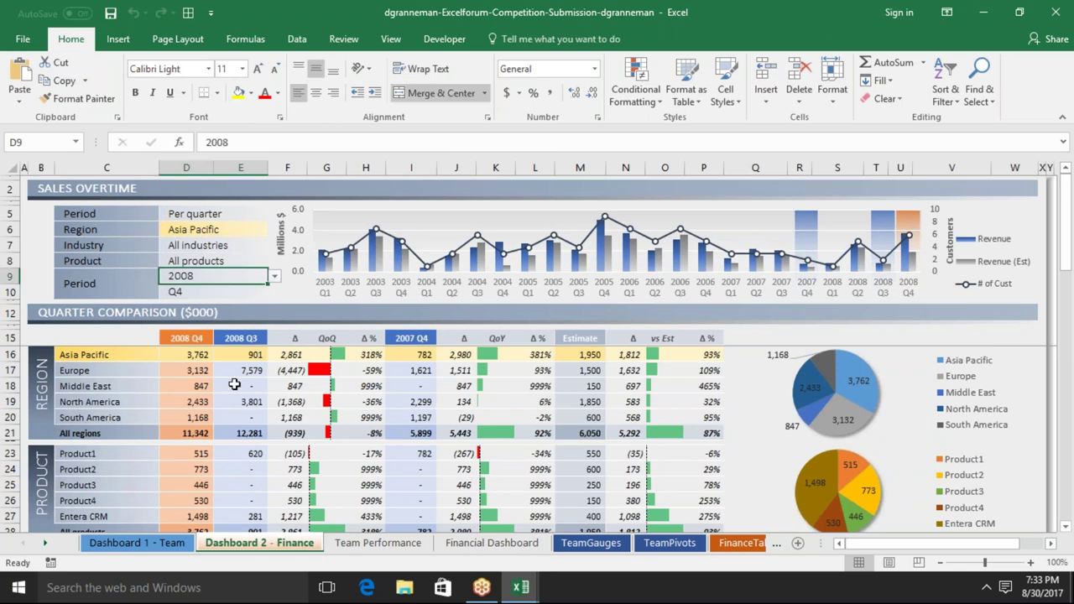
click(289, 365)
click(251, 374)
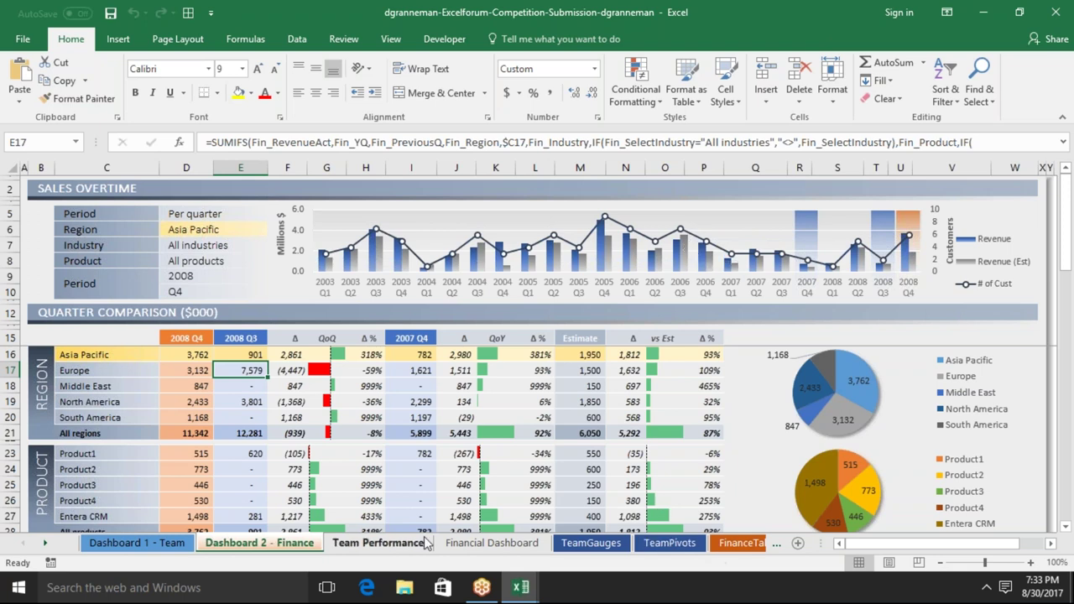
click(46, 543)
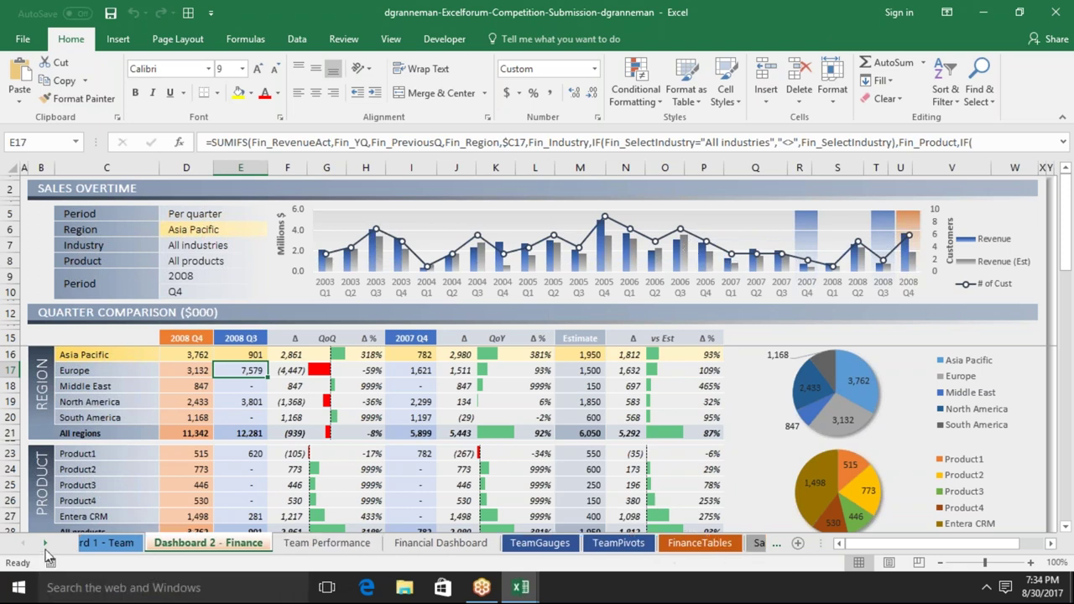
click(46, 544)
click(46, 544)
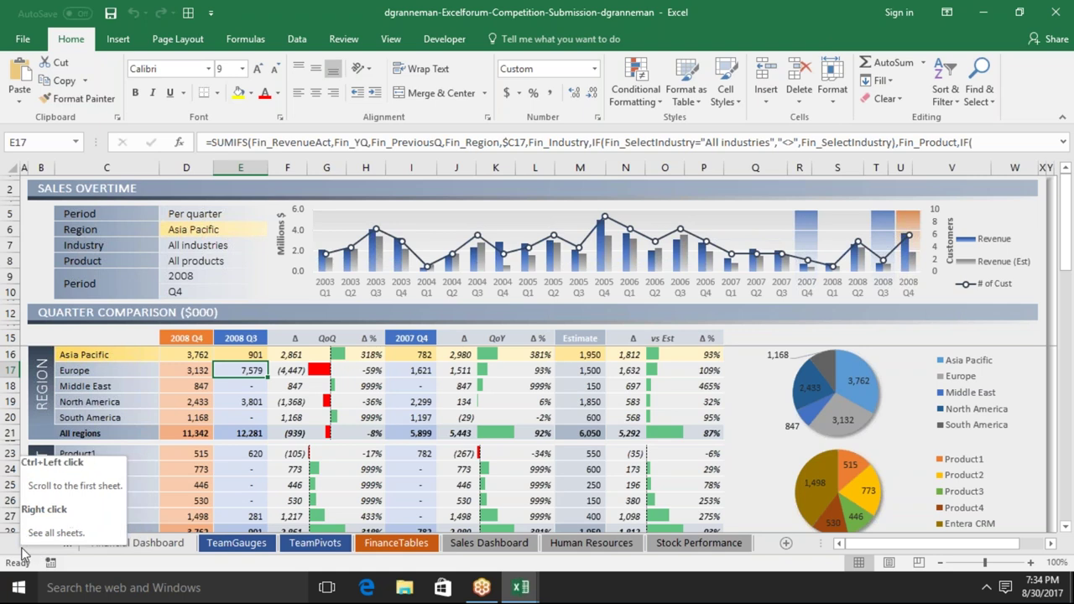
click(25, 547)
click(25, 548)
click(25, 548)
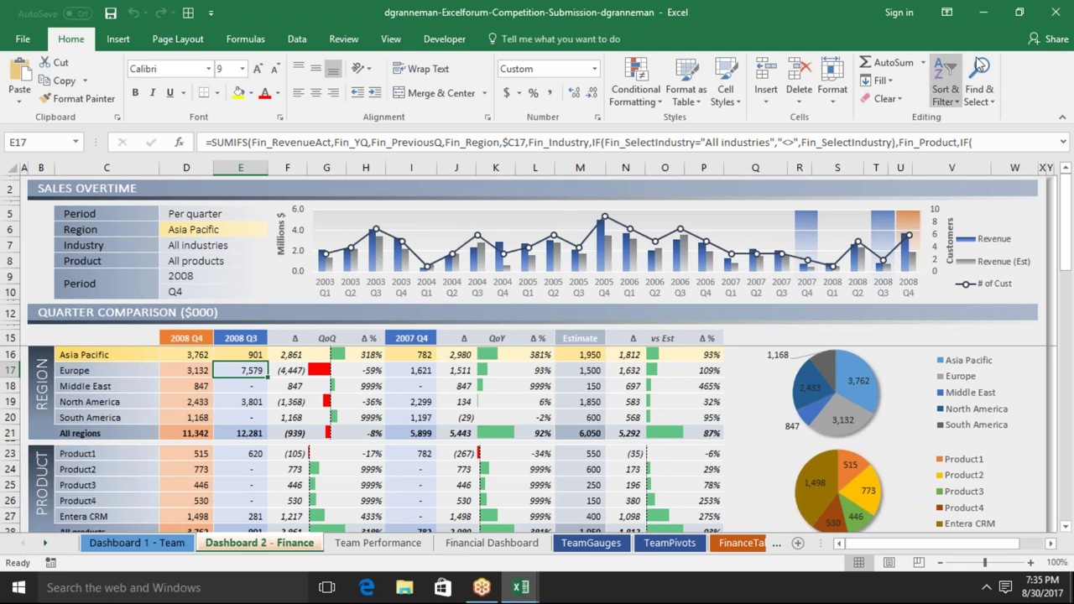
- Close the competition workbook saving its changes, then select cell B2 in Book1
click(1049, 20)
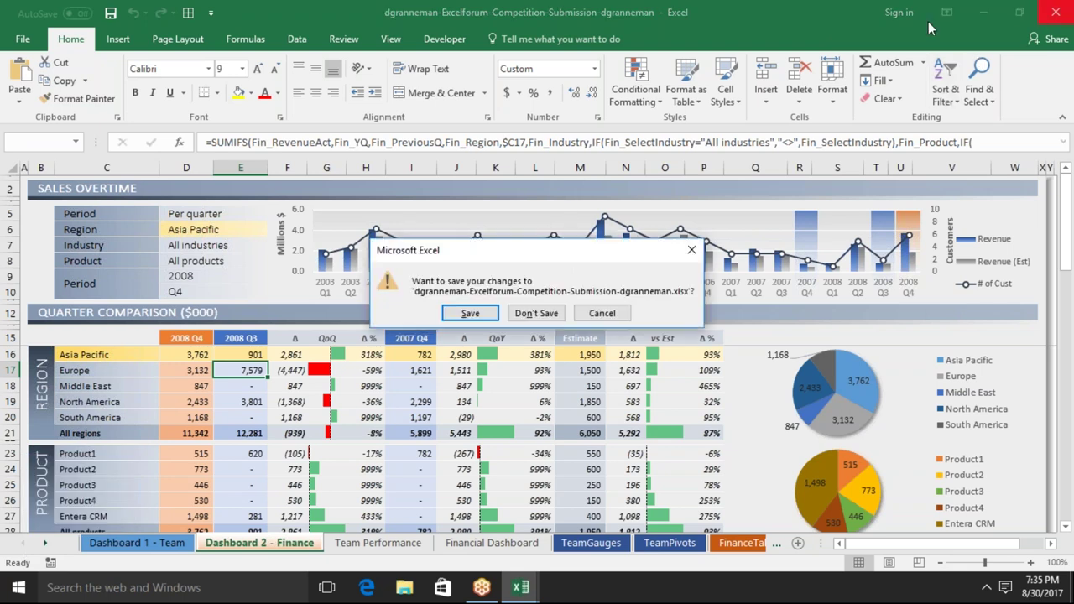
click(460, 306)
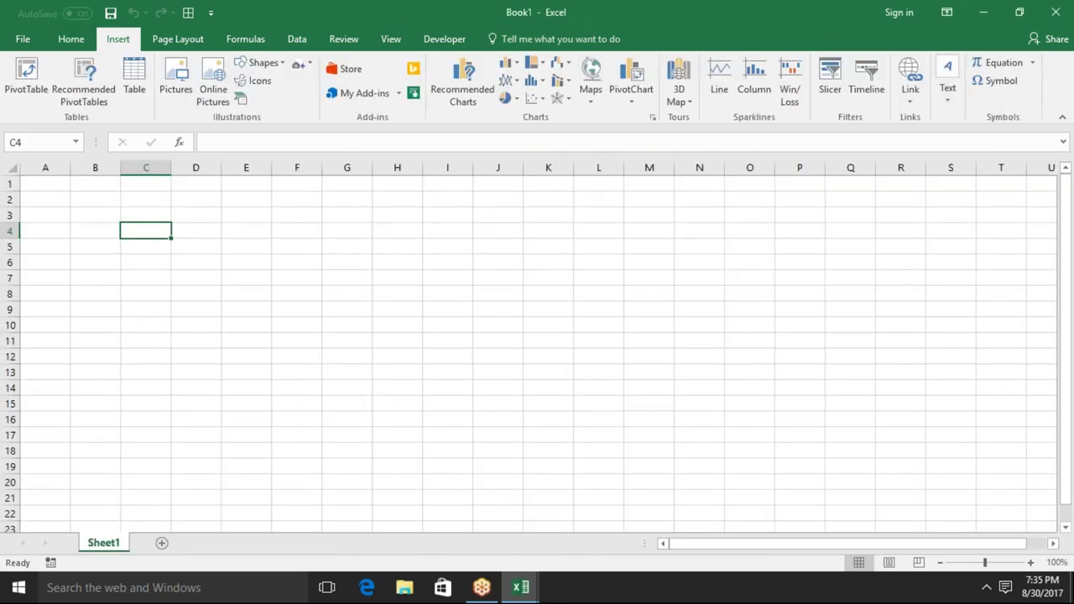
click(96, 198)
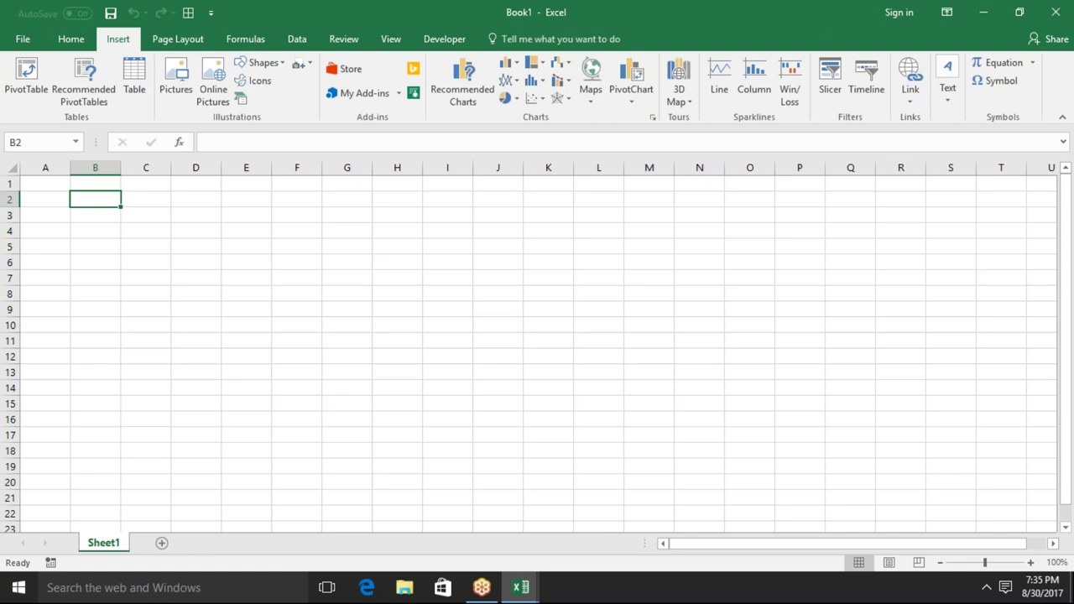
- Enter 2017 in B2 and 900 in C2
click(46, 199)
click(95, 199)
text(2017)
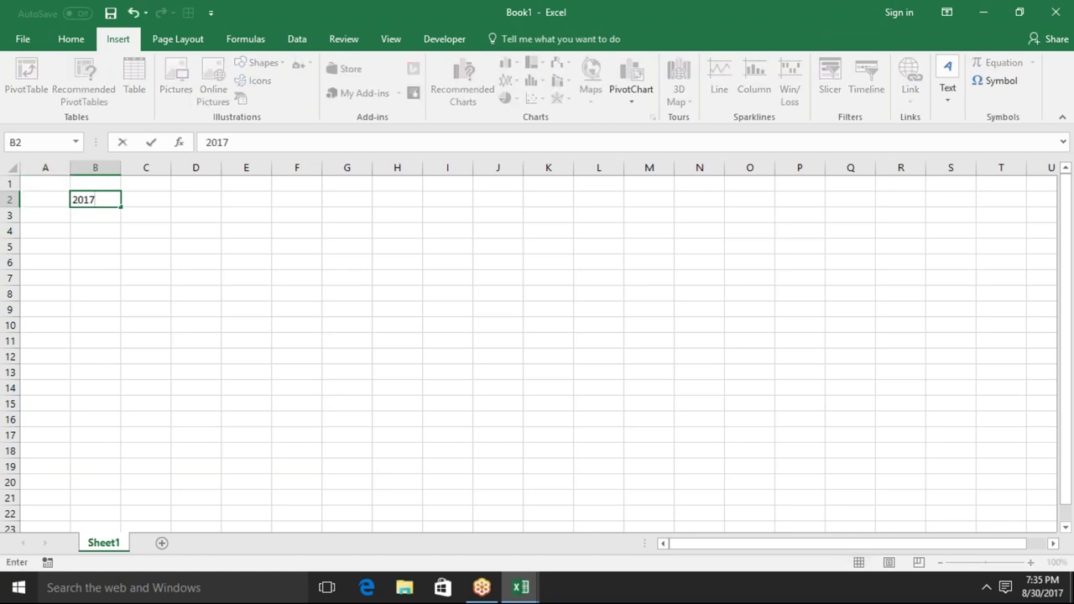
key(Tab)
text(900)
key(Return)
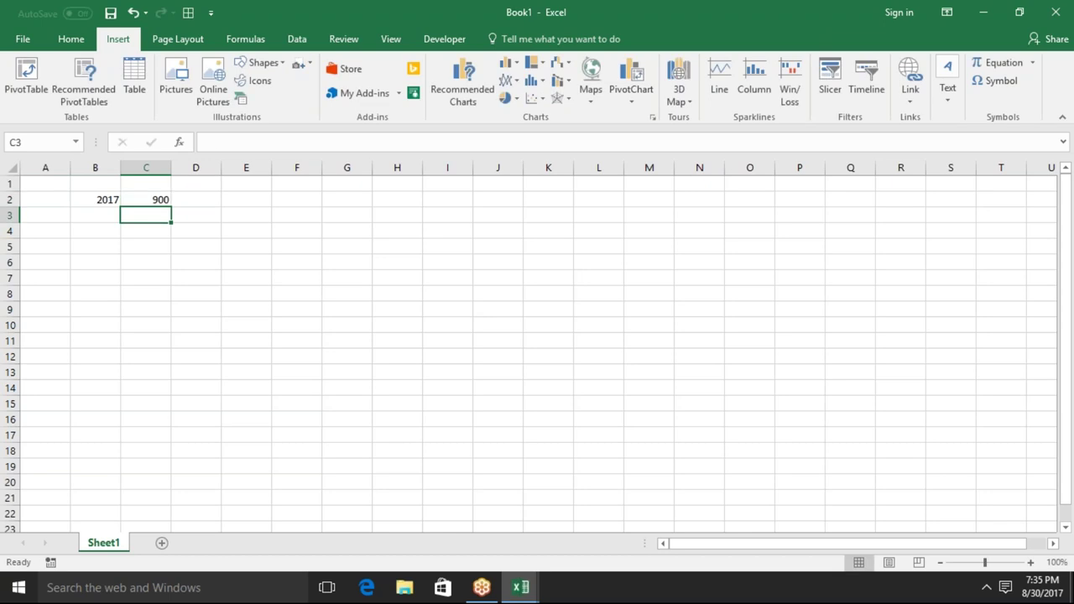
- Type the labels dl, mh and kl across C4:E4
click(146, 231)
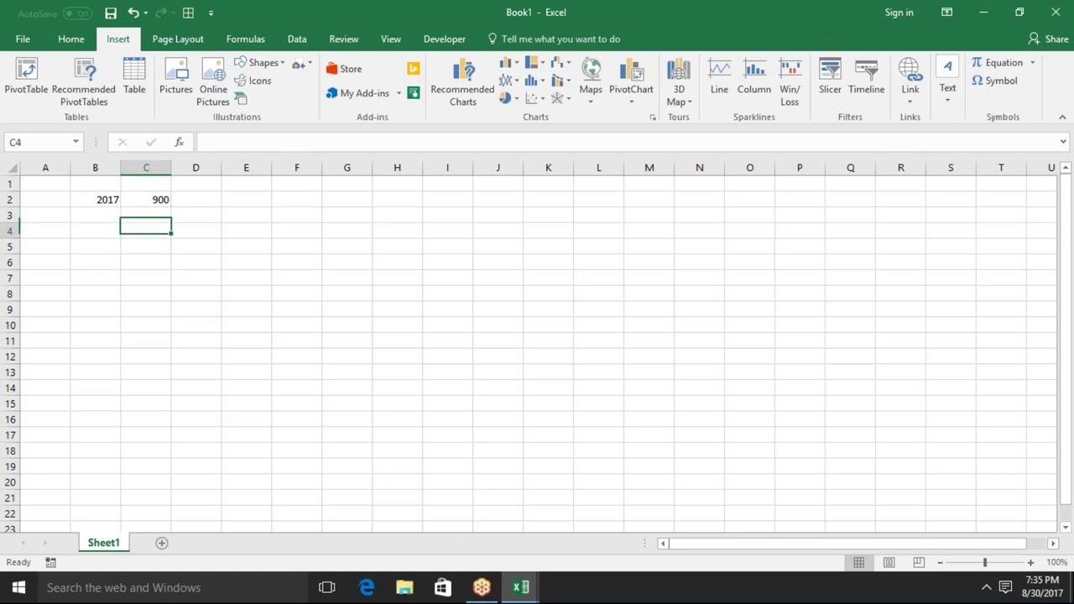
text(dl)
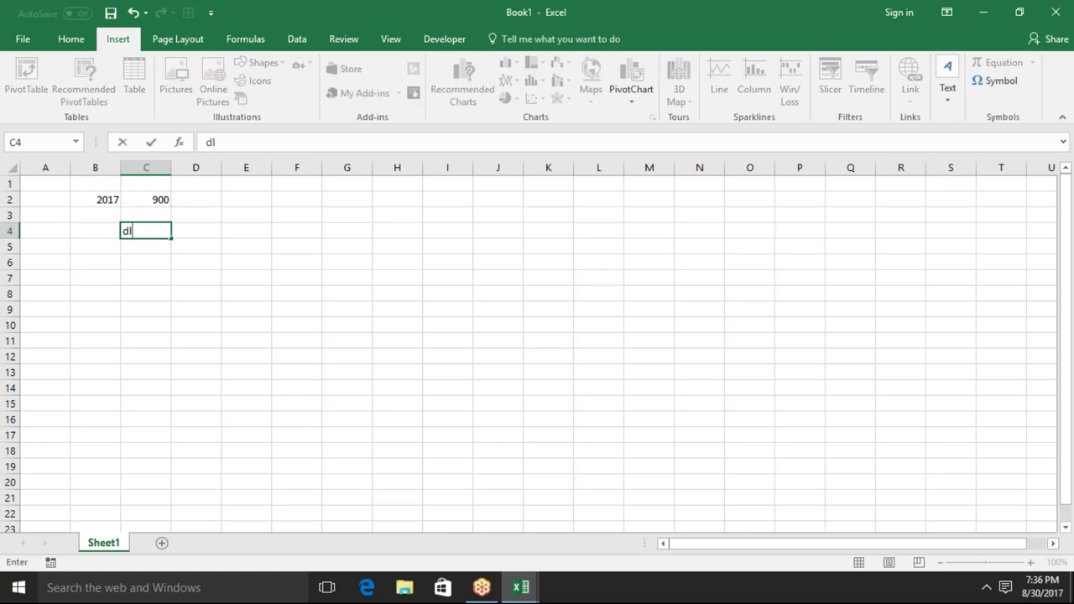
key(Tab)
text(mh)
key(Tab)
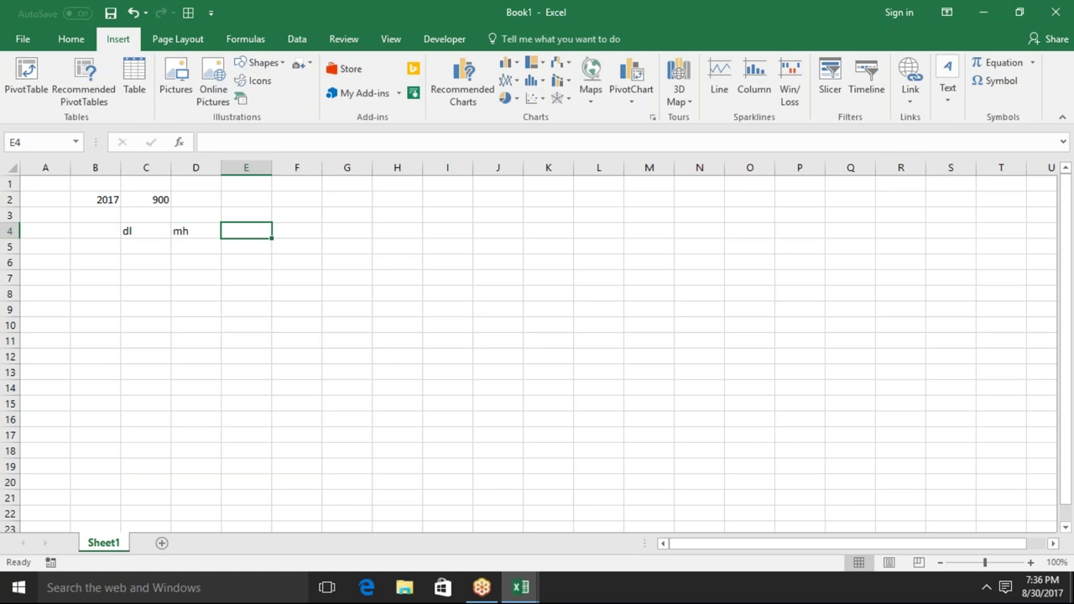
text(kl)
key(Return)
- Enter 300, 200 and 400 in C5:E5 under the labels
text(300)
key(Tab)
text(200)
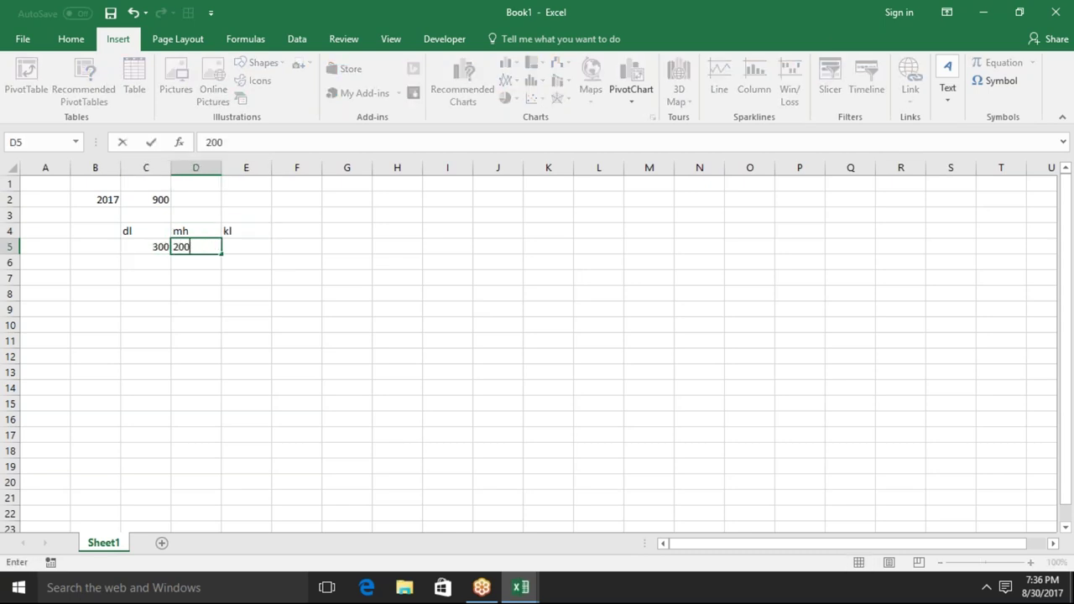
key(Tab)
text(400)
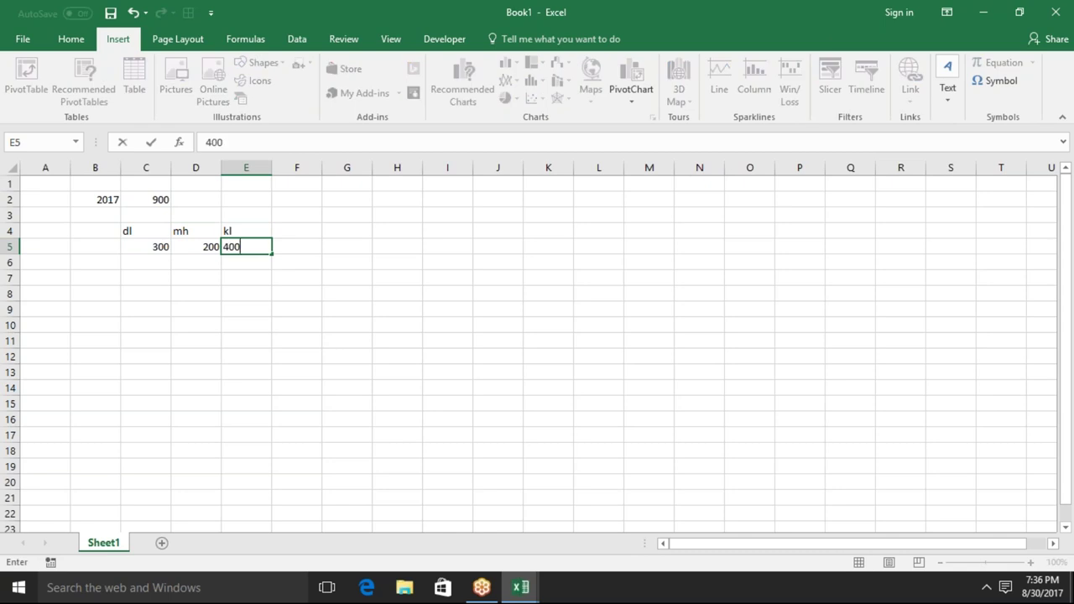
key(Return)
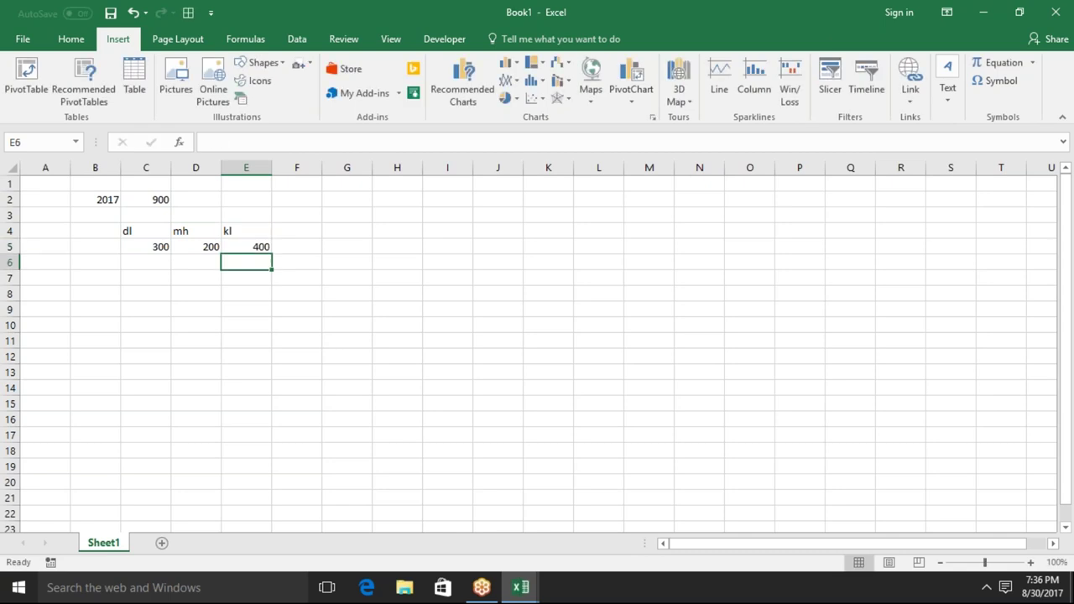
- Enter 1000 in cell D2, correcting an extra zero
click(137, 268)
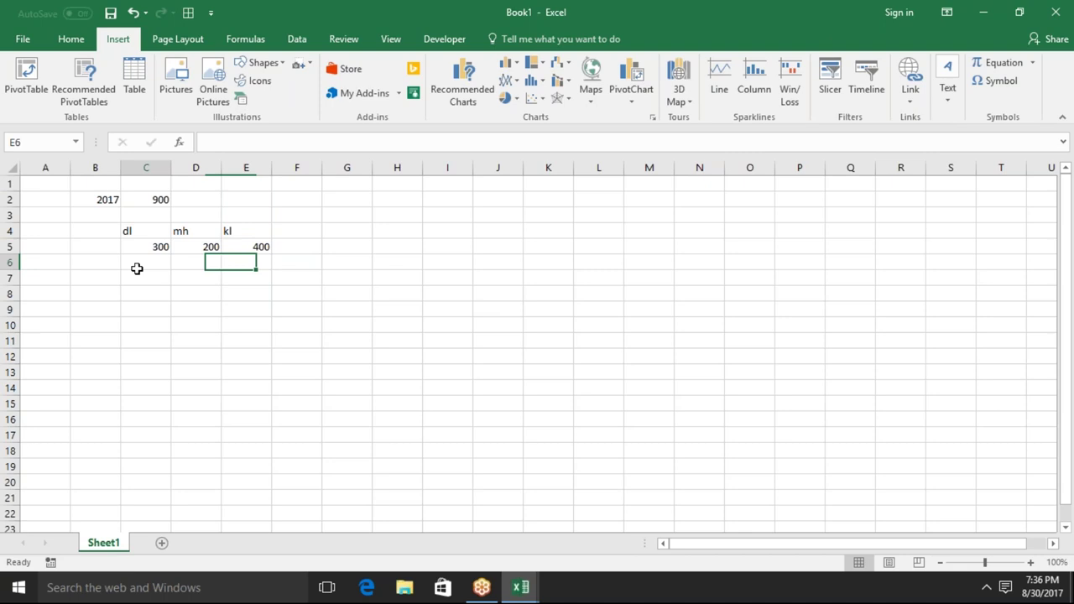
click(157, 196)
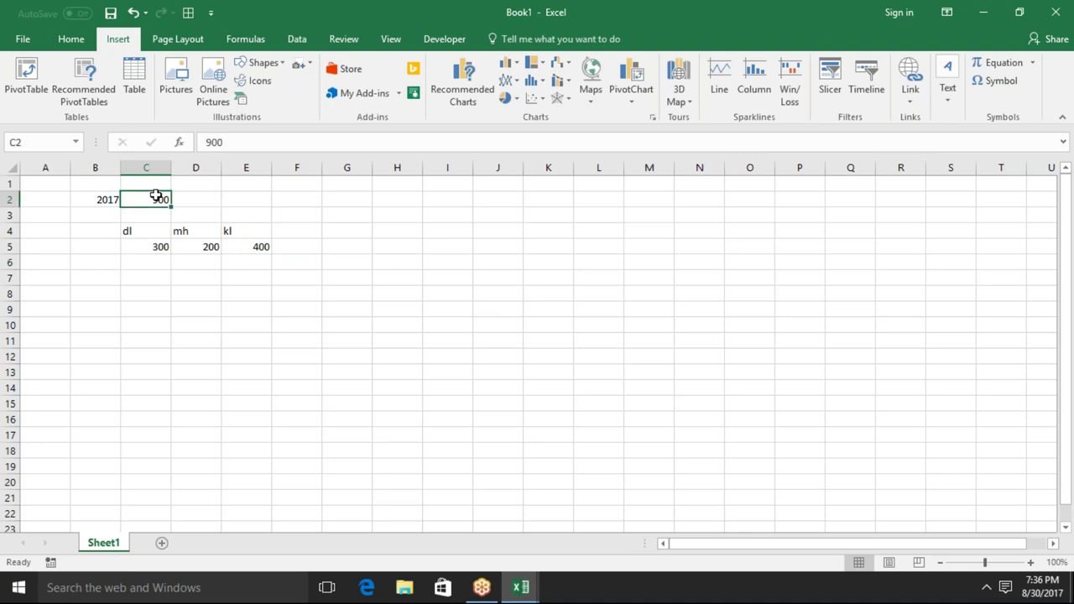
click(204, 203)
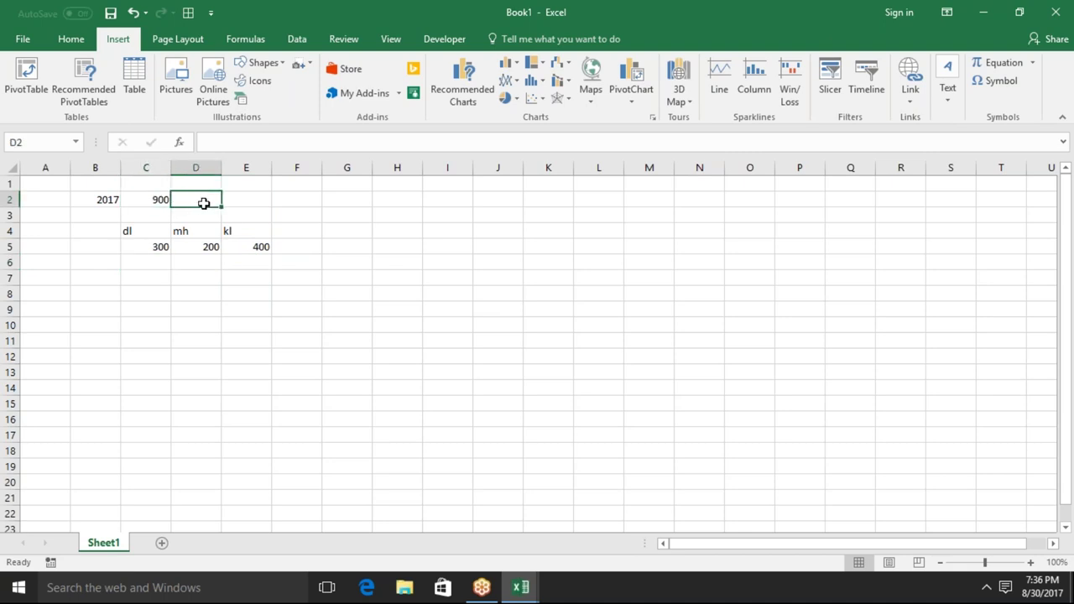
text(10000)
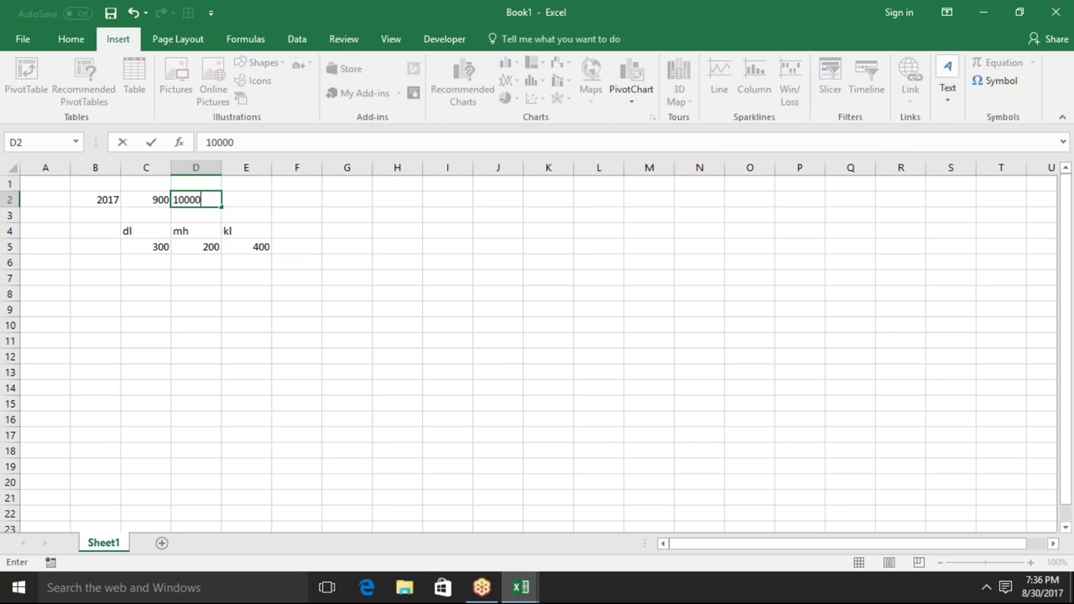
key(BackSpace)
key(Return)
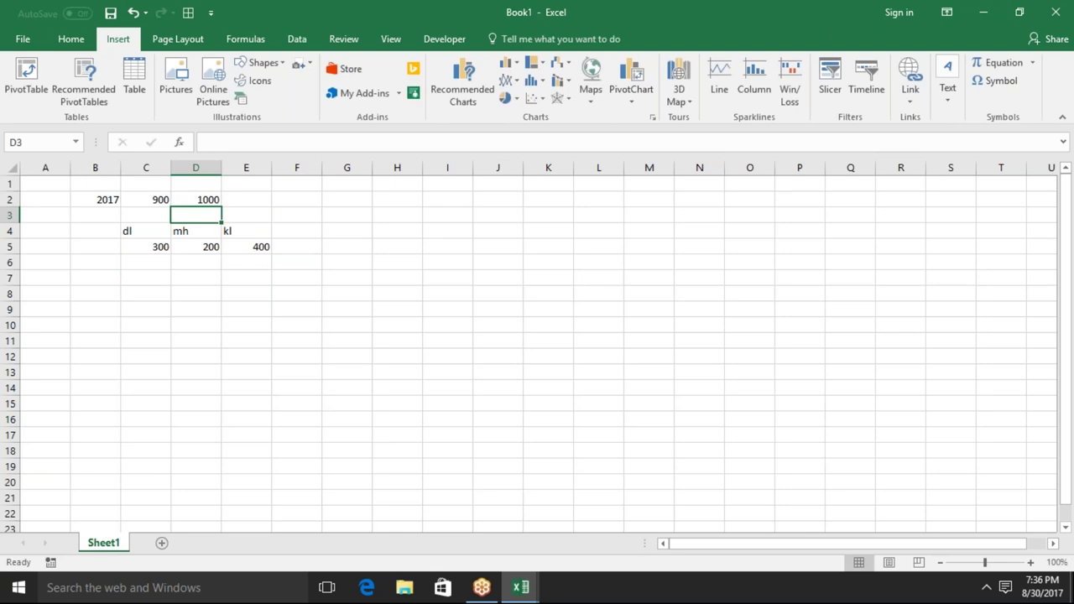
click(208, 199)
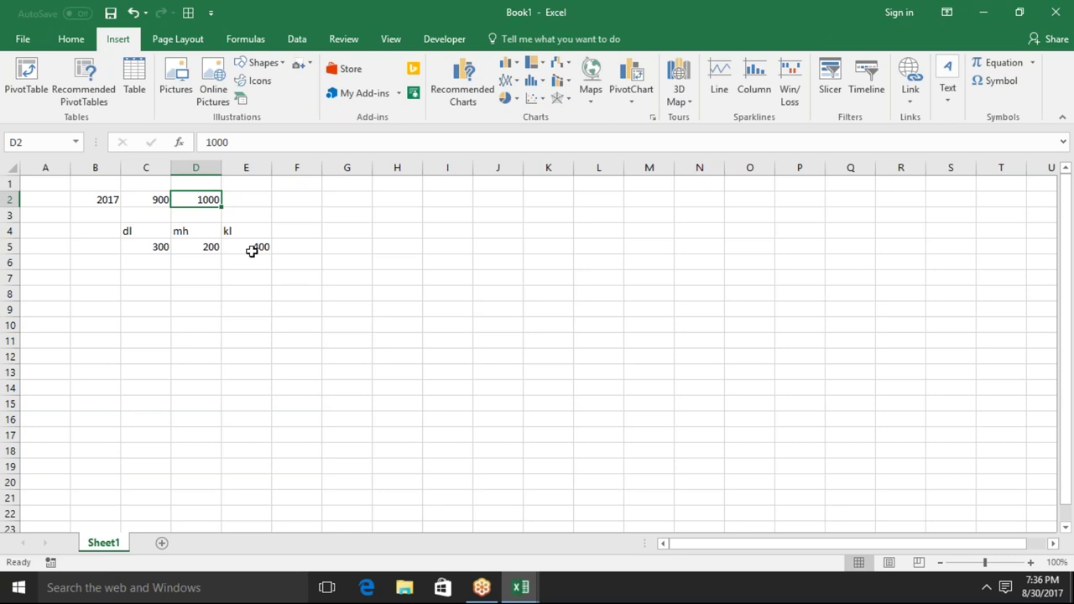
- Fill row 6 with 350, 250 and 450 under dl, mh and kl
click(164, 264)
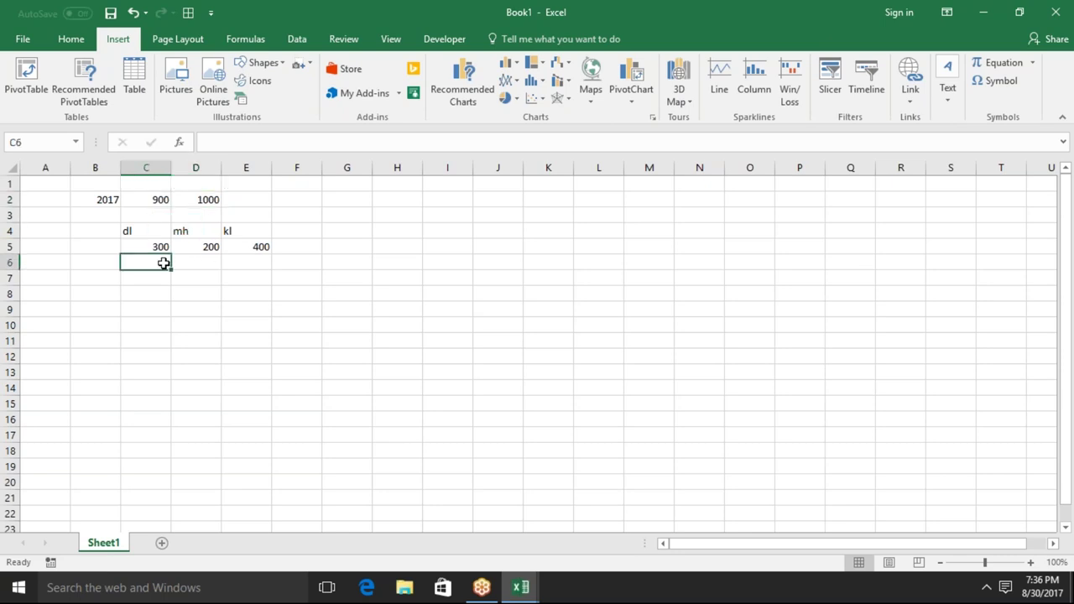
text(350)
key(Tab)
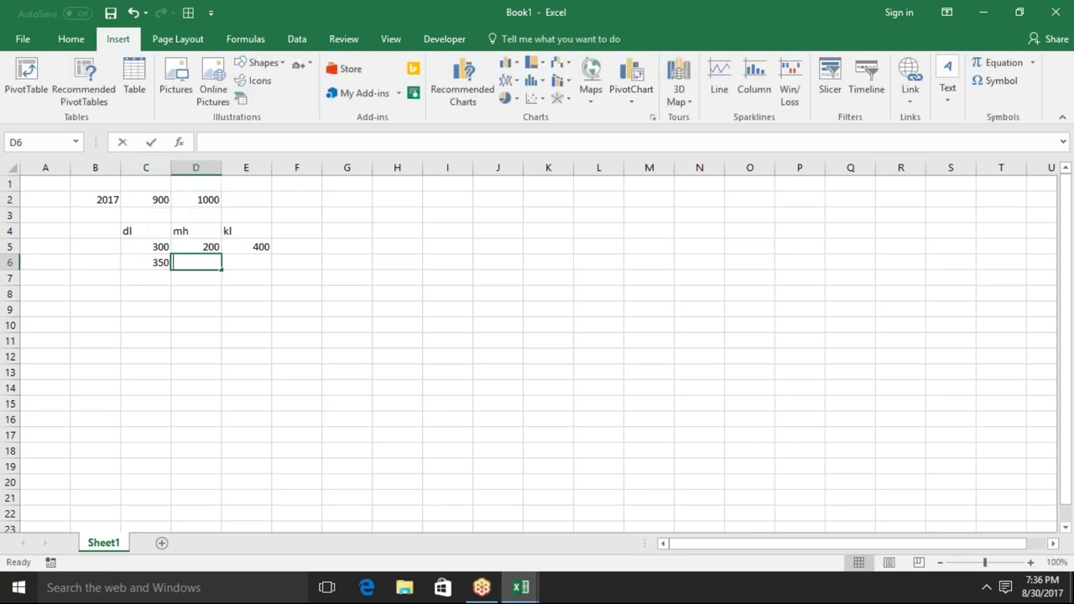
text(250)
key(Tab)
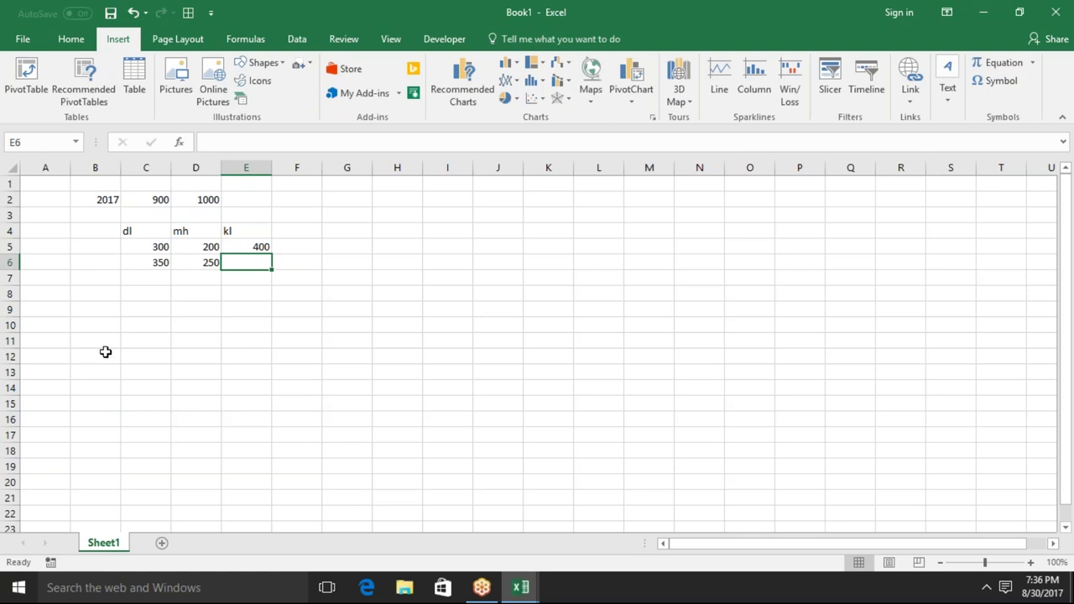
key(Left)
key(Left)
key(shift+Right)
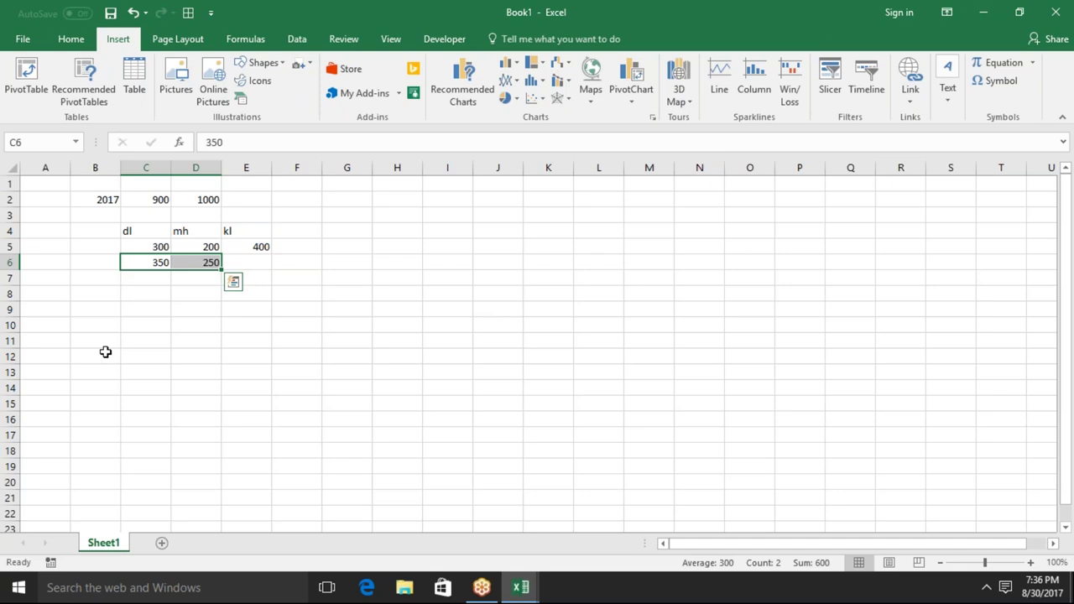
key(Right)
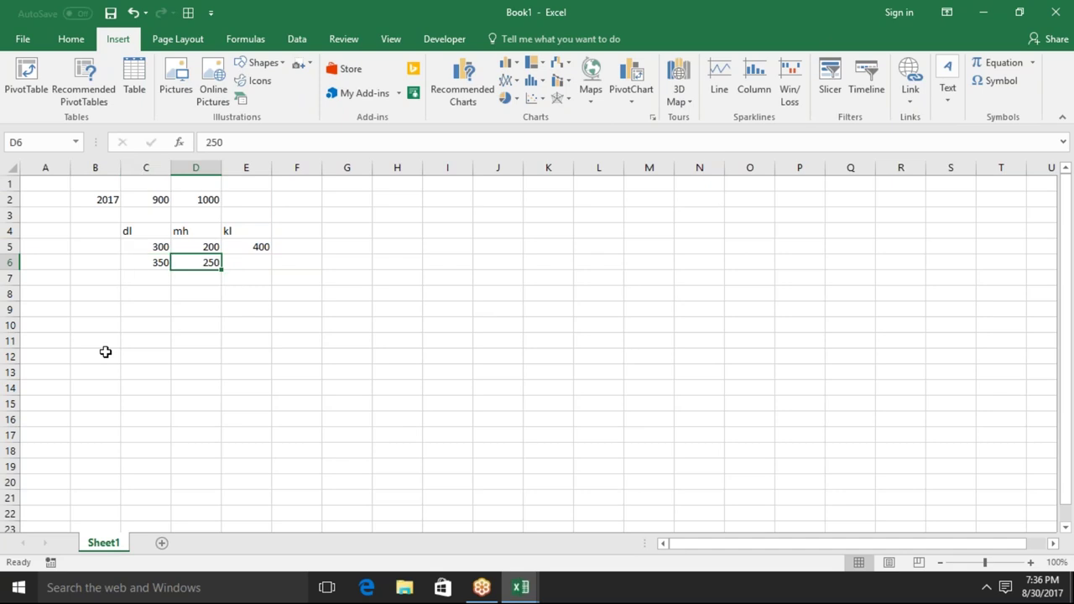
key(Right)
text(450)
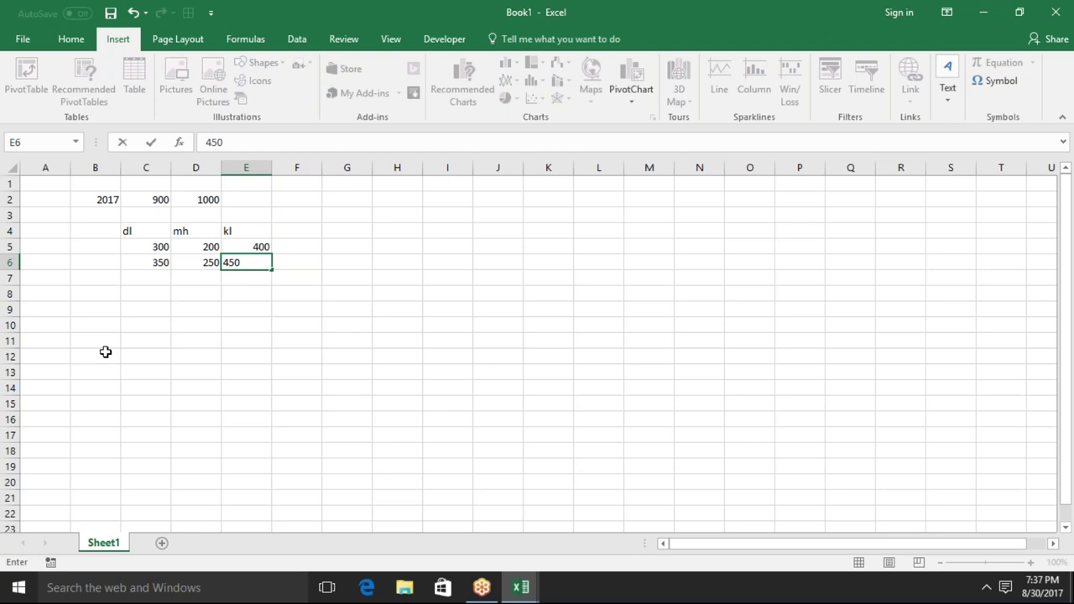
key(Left)
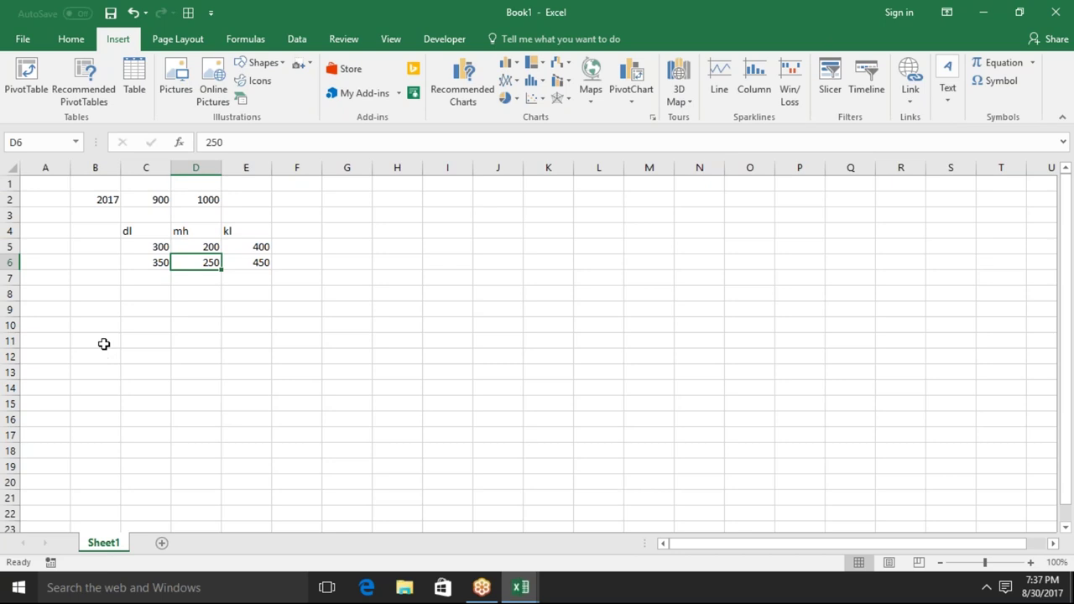
- Change D2 to 500, then 2000, then back to 1000
click(202, 197)
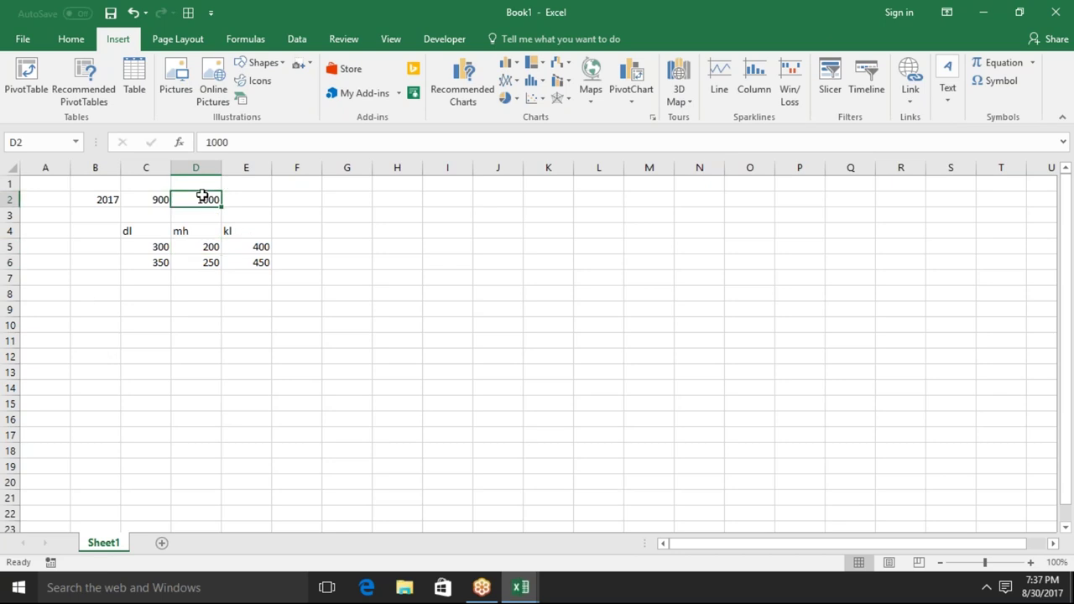
text(500)
key(Return)
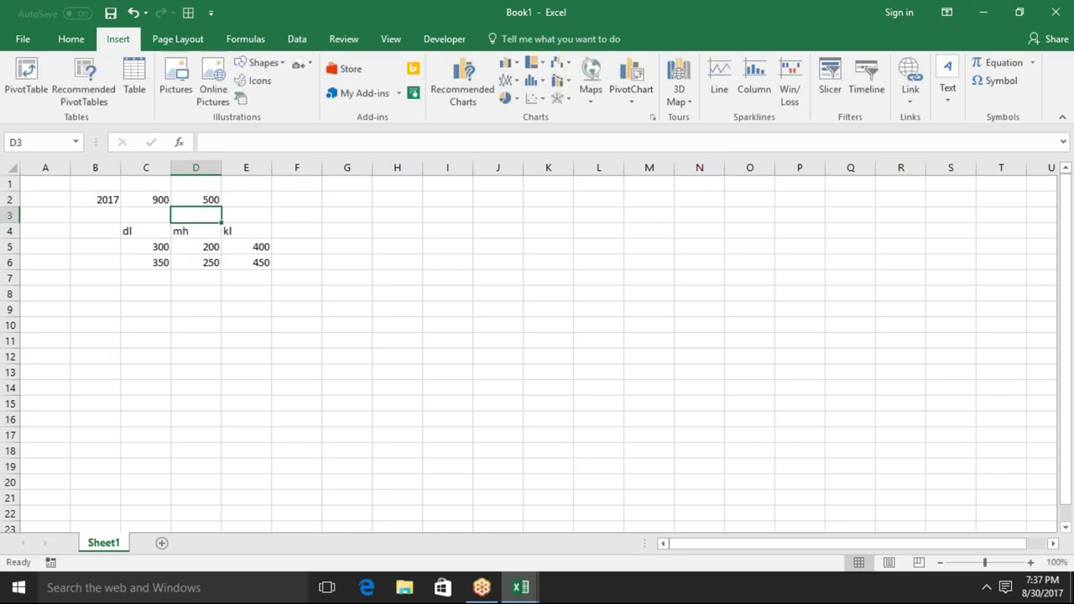
click(195, 199)
text(2000)
key(Return)
click(193, 199)
text(1)
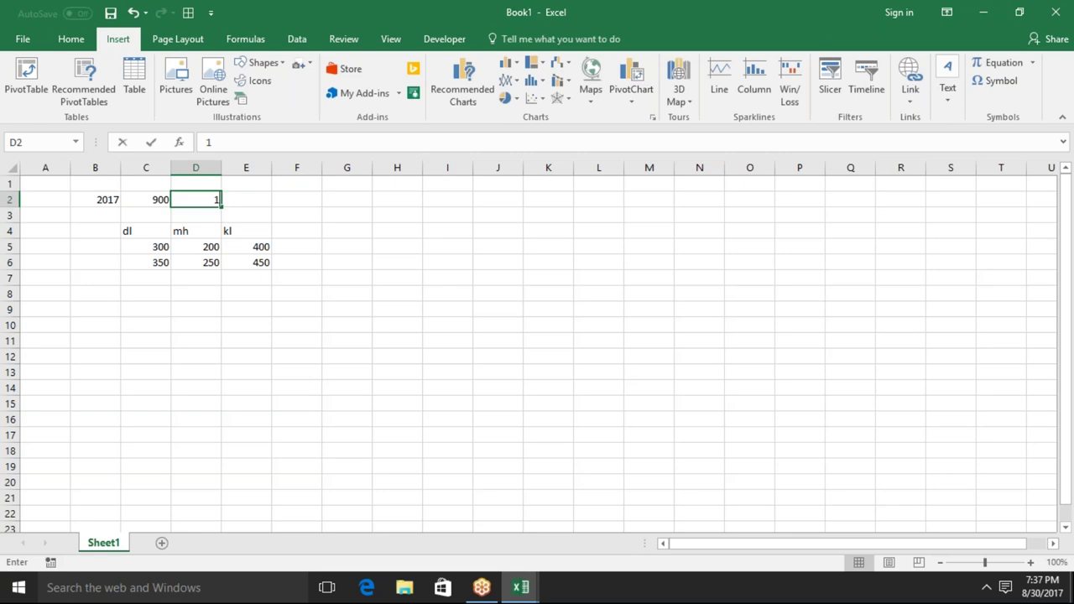
text(000)
key(Return)
- Overwrite the dl value in C6 with 700
click(159, 232)
key(Right)
key(Right)
key(Down)
key(Down)
key(Left)
key(Left)
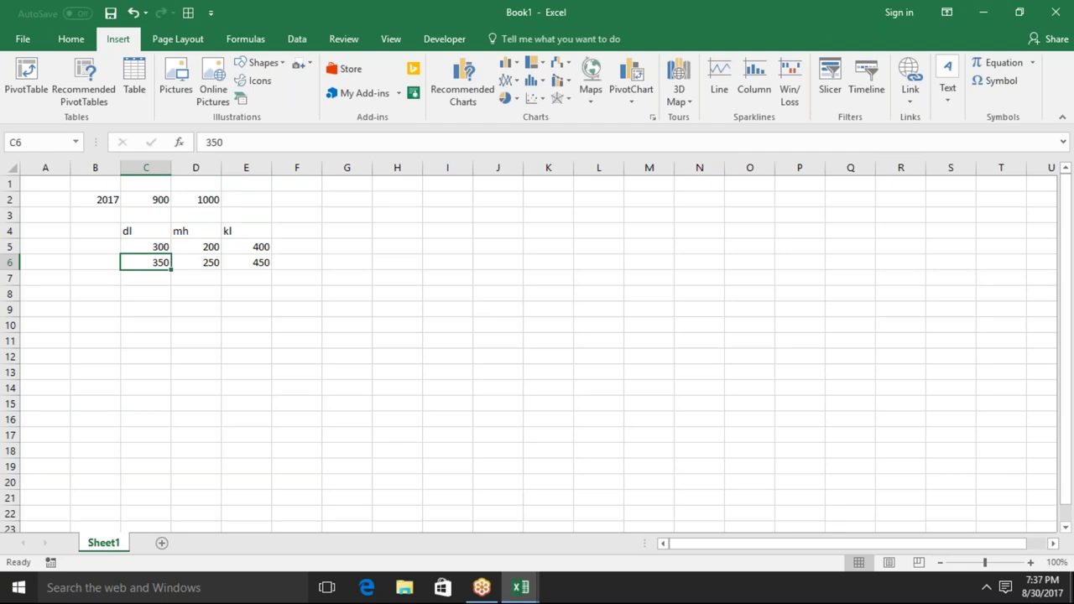
text(700)
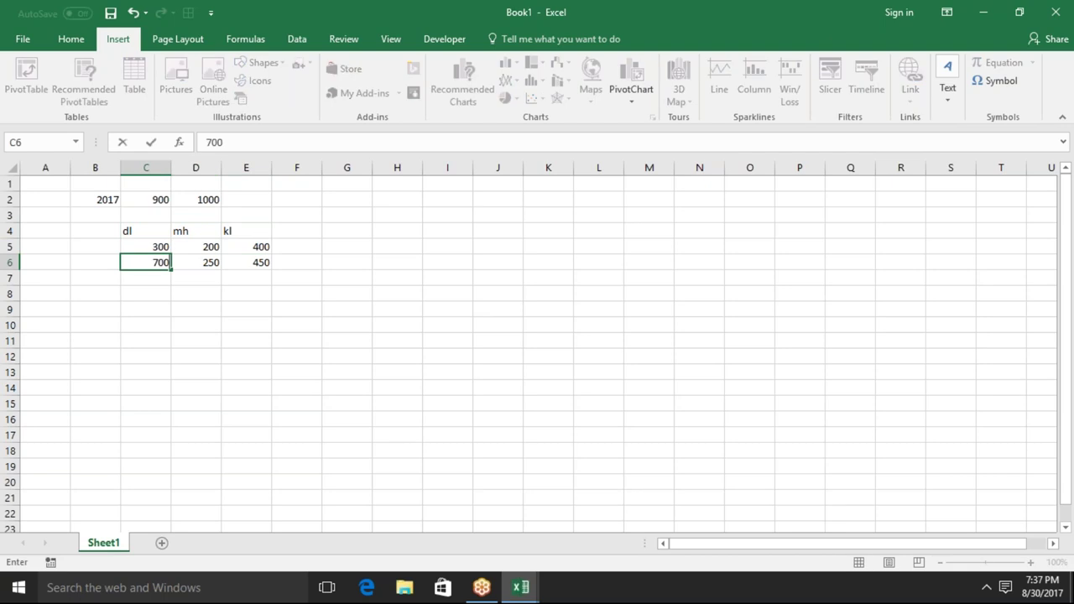
key(Tab)
- Enter 400 in C7 below the dl values
key(Left)
key(Up)
key(Down)
key(Down)
key(F2)
text(4000)
key(BackSpace)
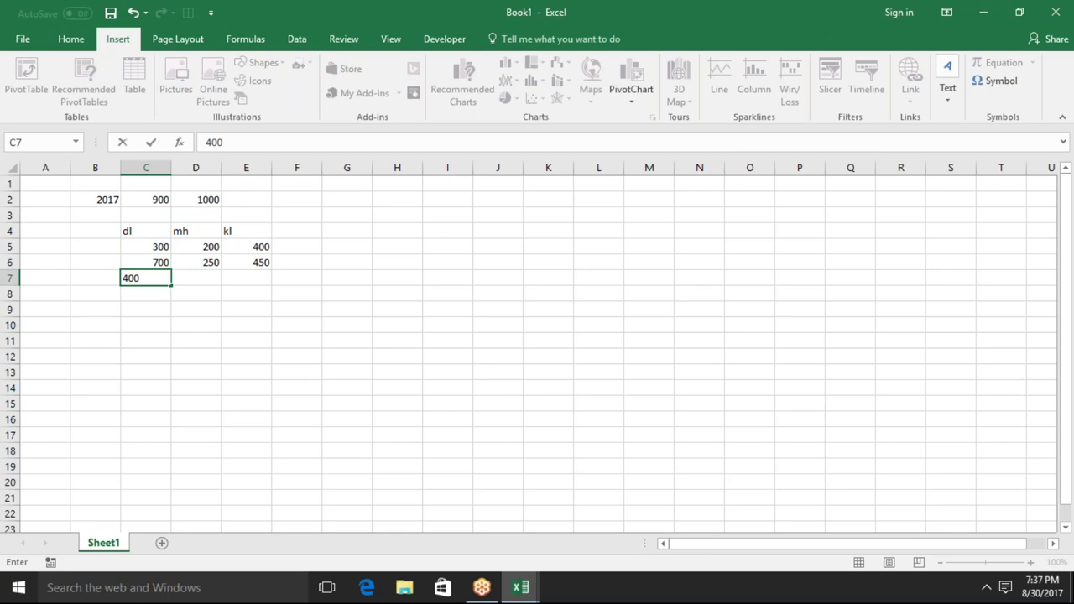
key(Tab)
key(Up)
key(Up)
key(Up)
key(Down)
key(Down)
key(Down)
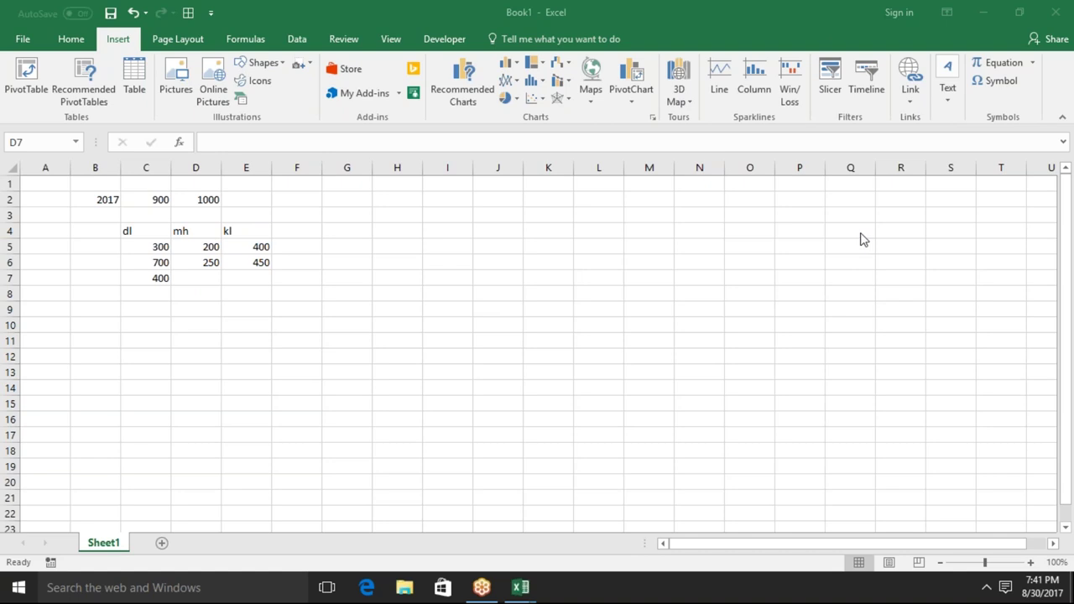
- Refocus Excel and add a blank Sheet2 worksheet next to Sheet1
click(520, 588)
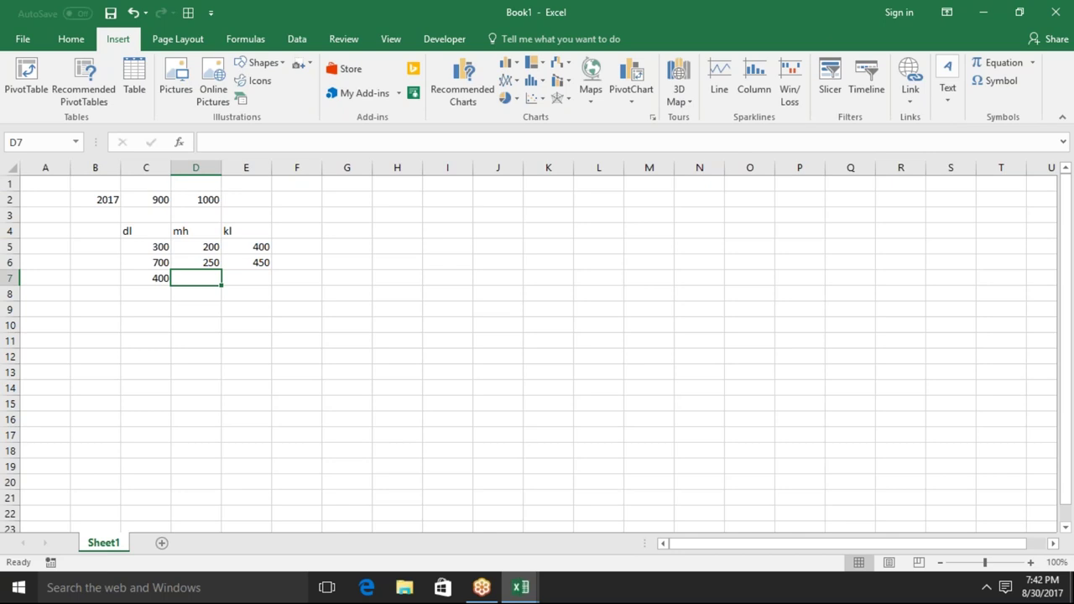
click(157, 547)
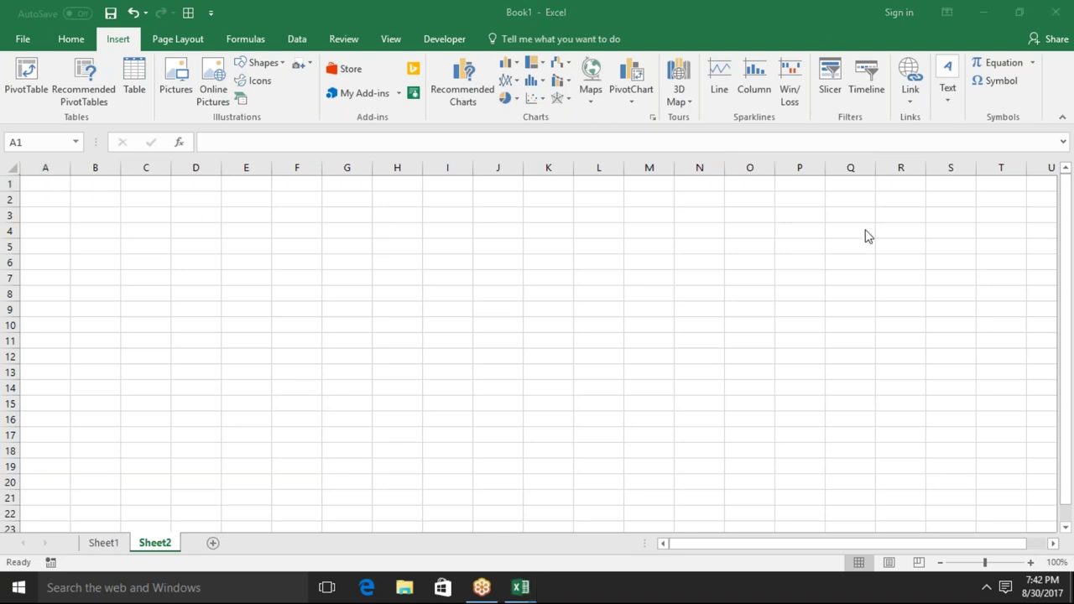
- Switch from Sheet2 to Sheet1 to view the dl, mh, kl table
click(126, 542)
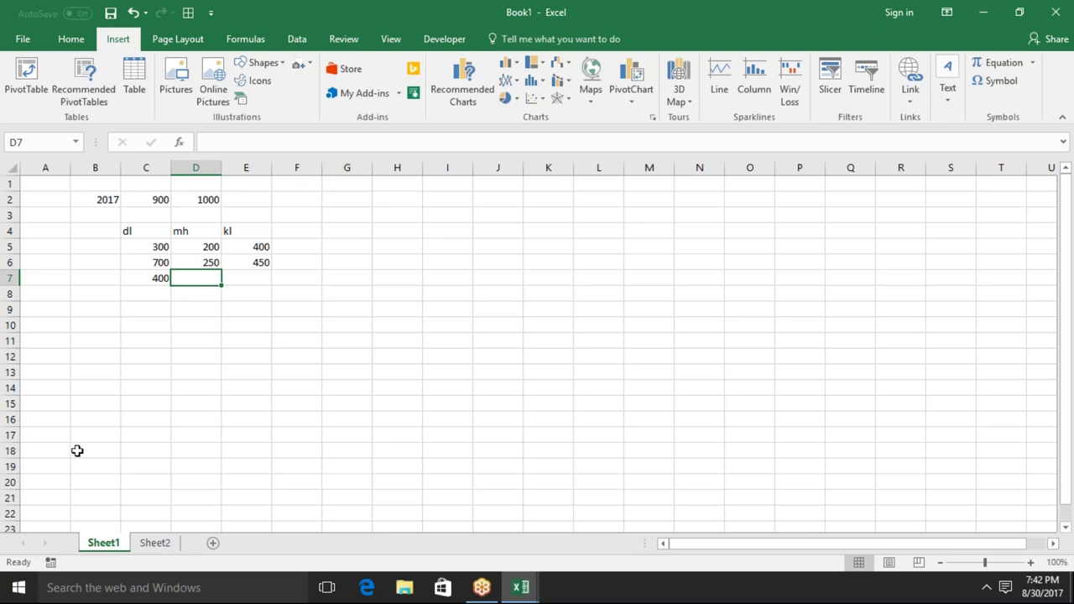
click(142, 544)
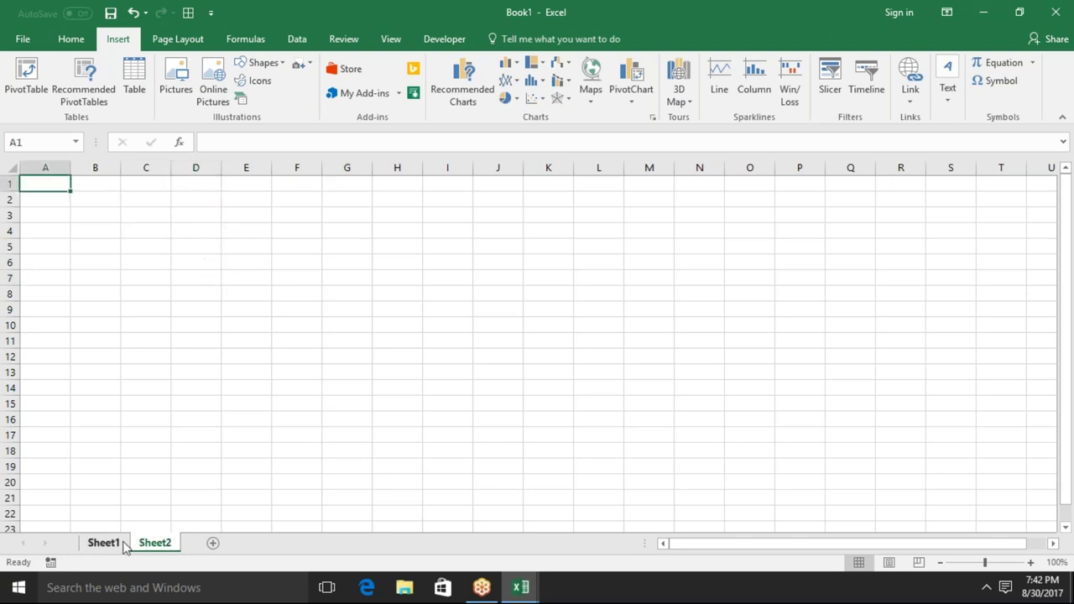
click(122, 545)
click(144, 544)
click(214, 543)
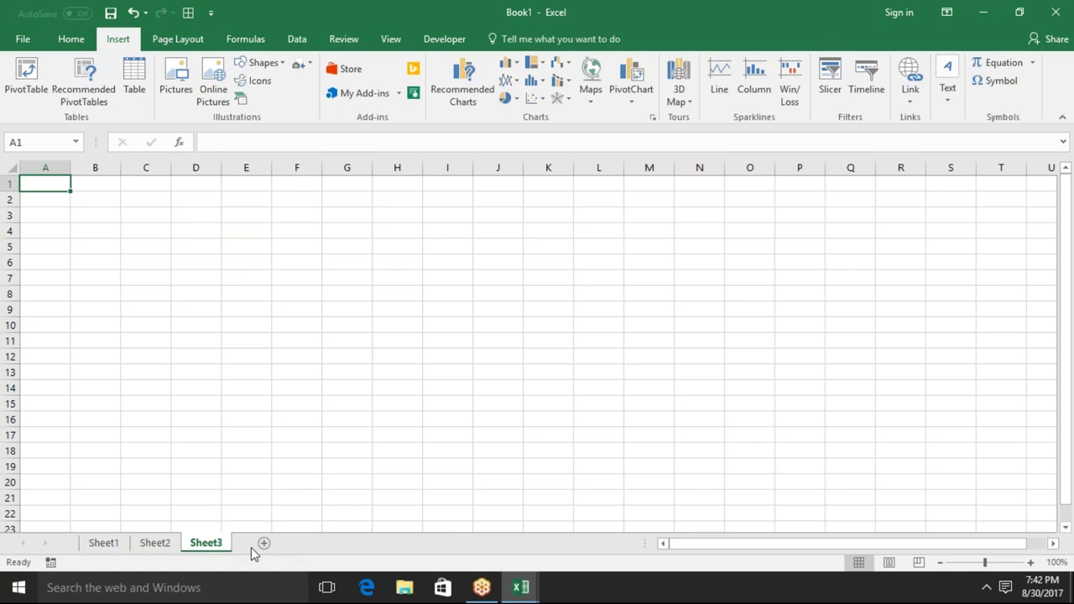
click(260, 546)
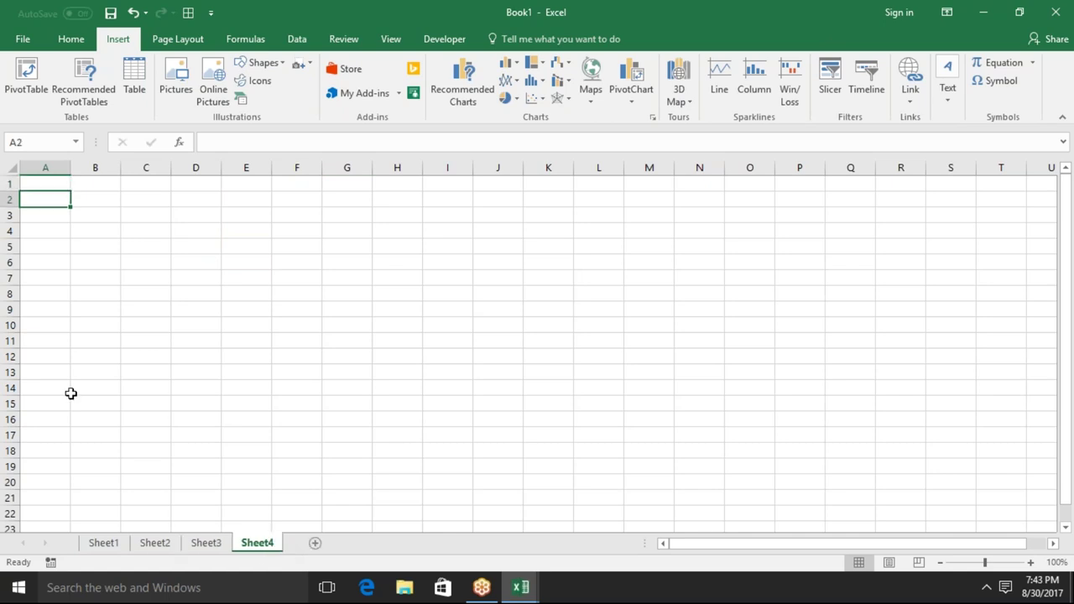
key(ctrl+Down)
key(ctrl+Up)
key(ctrl+Down)
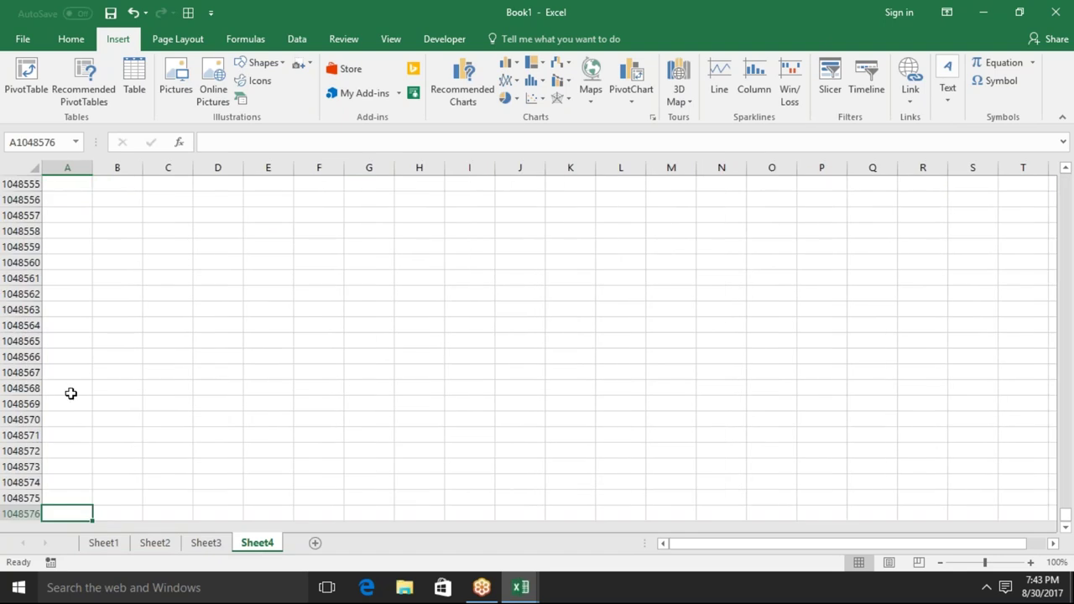
key(ctrl+Up)
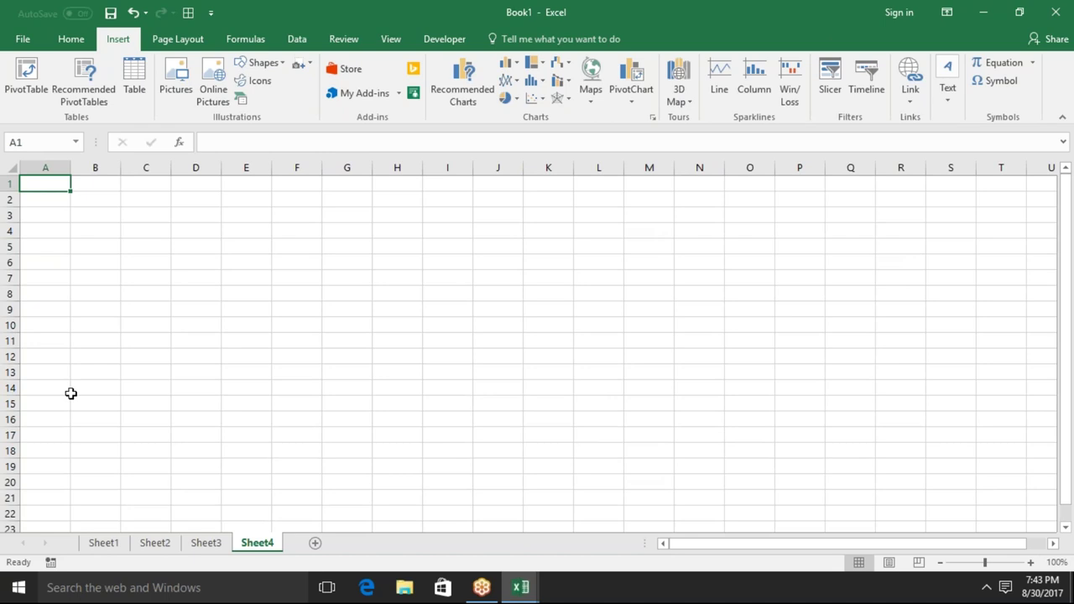
- Enter 10L * 16 in C3 as plain text, dropping the leading equals sign
click(138, 219)
text(=10)
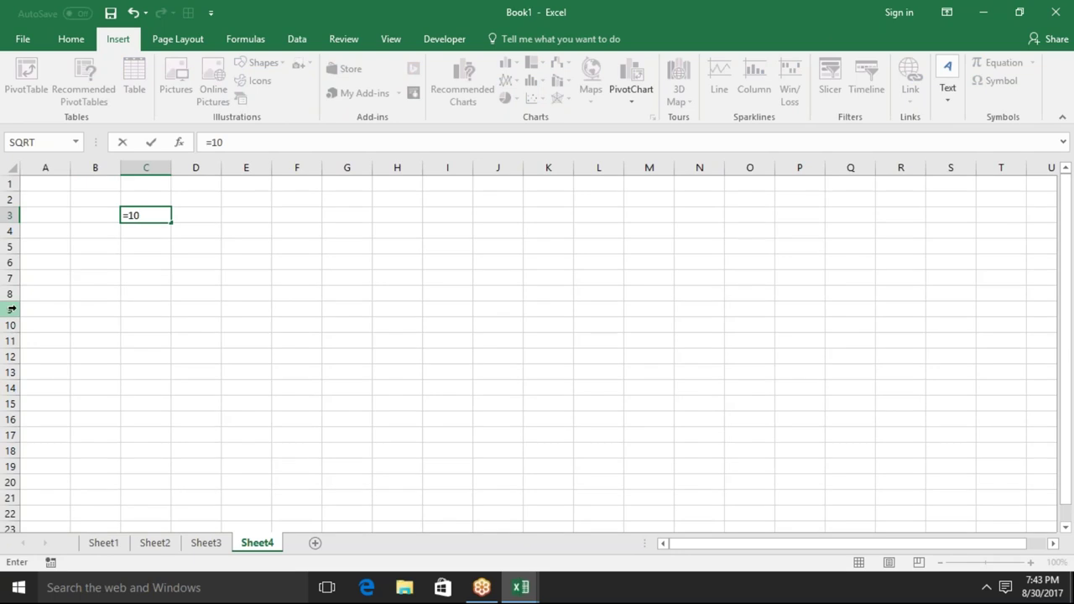
text(l)
key(BackSpace)
text(L)
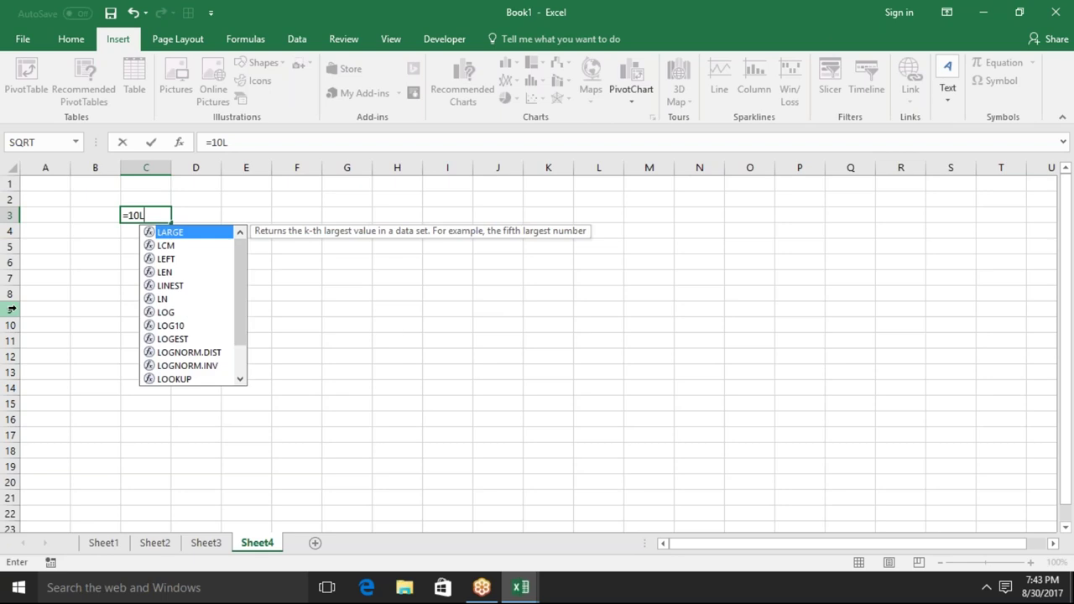
key(Escape)
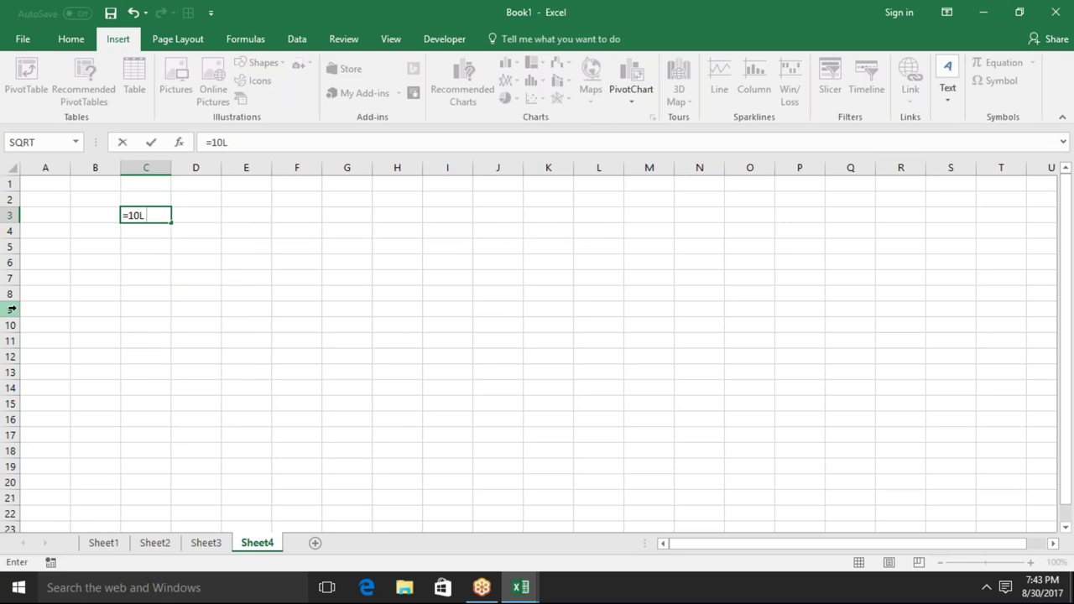
text(6)
click(212, 142)
key(BackSpace)
key(Return)
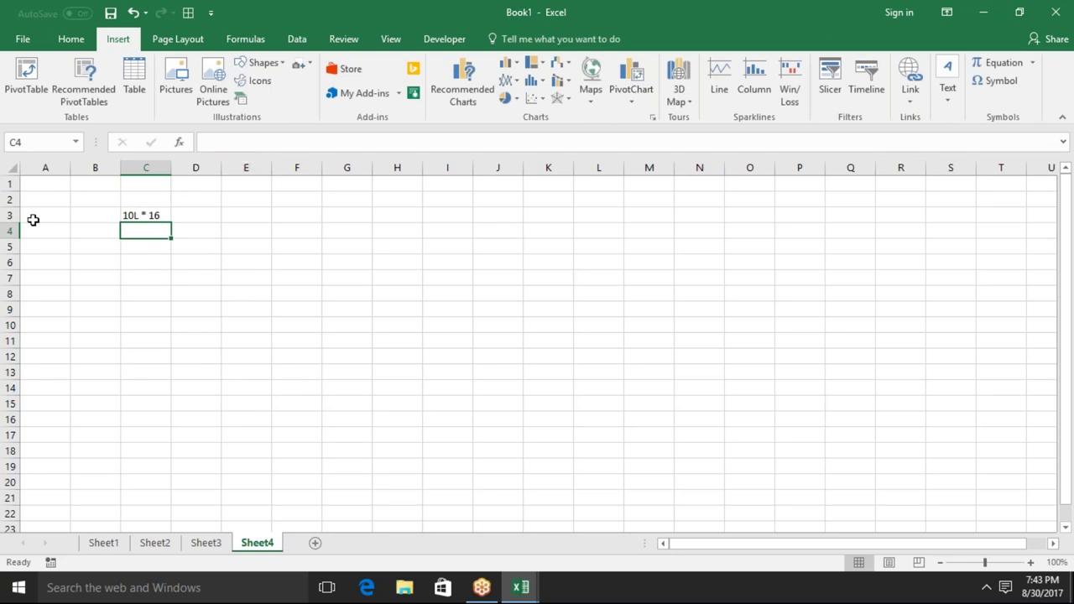
- Start a stray entry in A1 and discard it so A1 stays empty
click(43, 196)
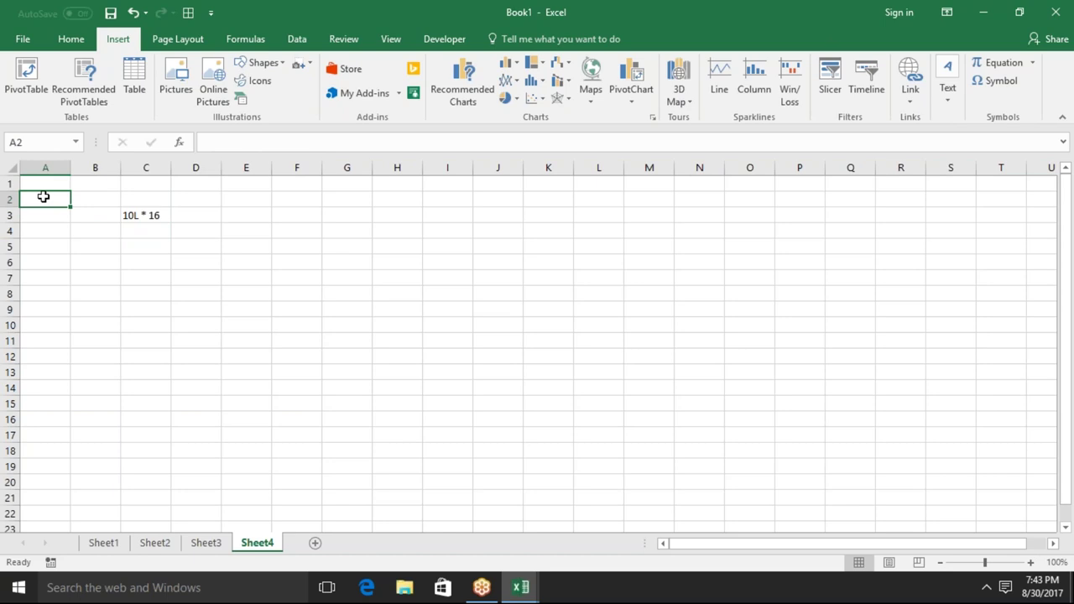
click(62, 185)
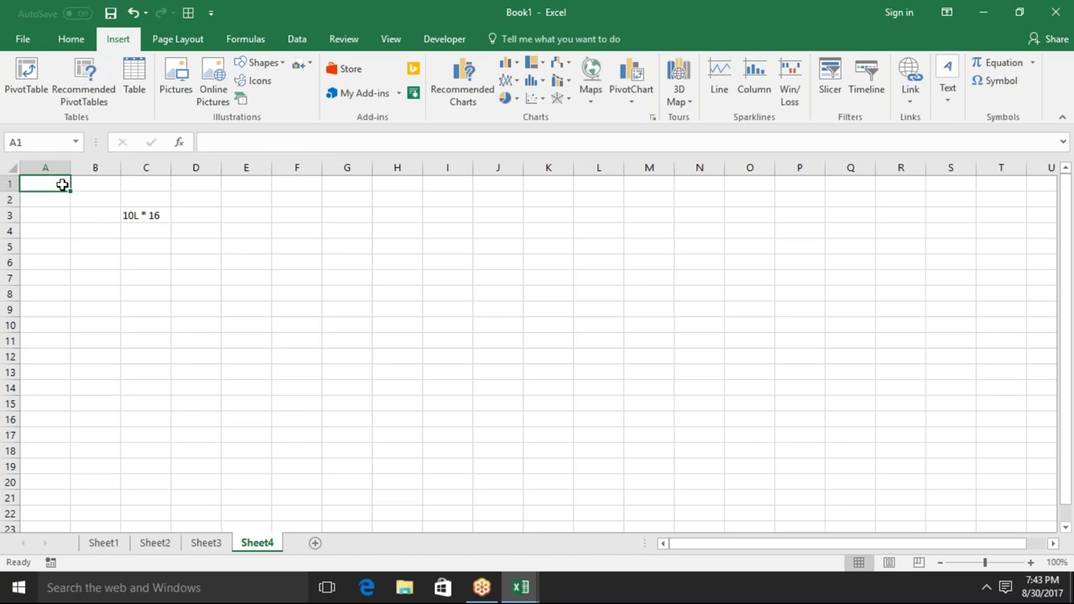
text(jdkjas)
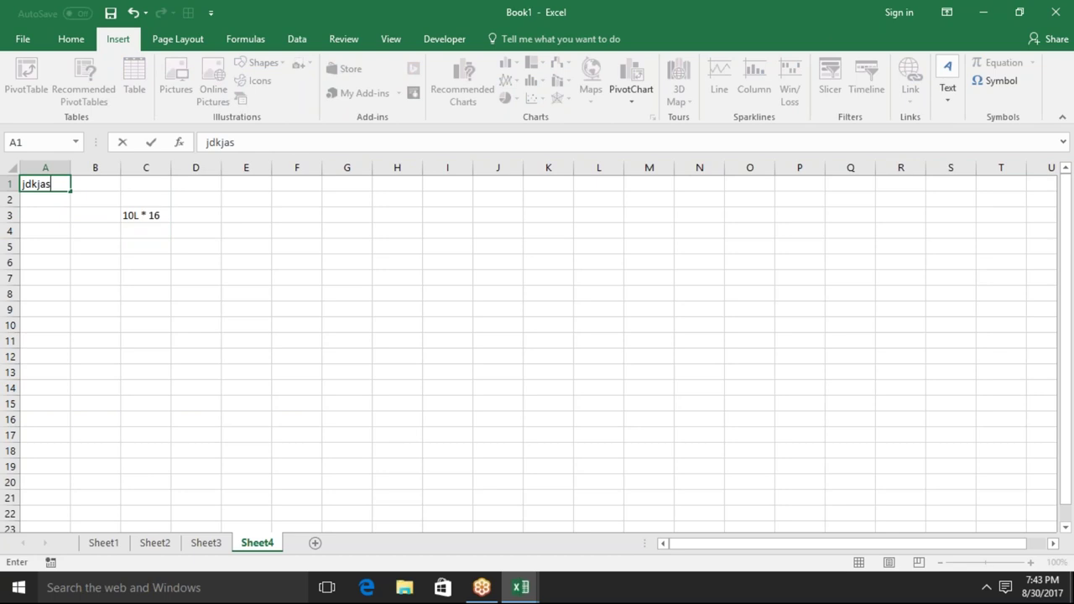
key(Escape)
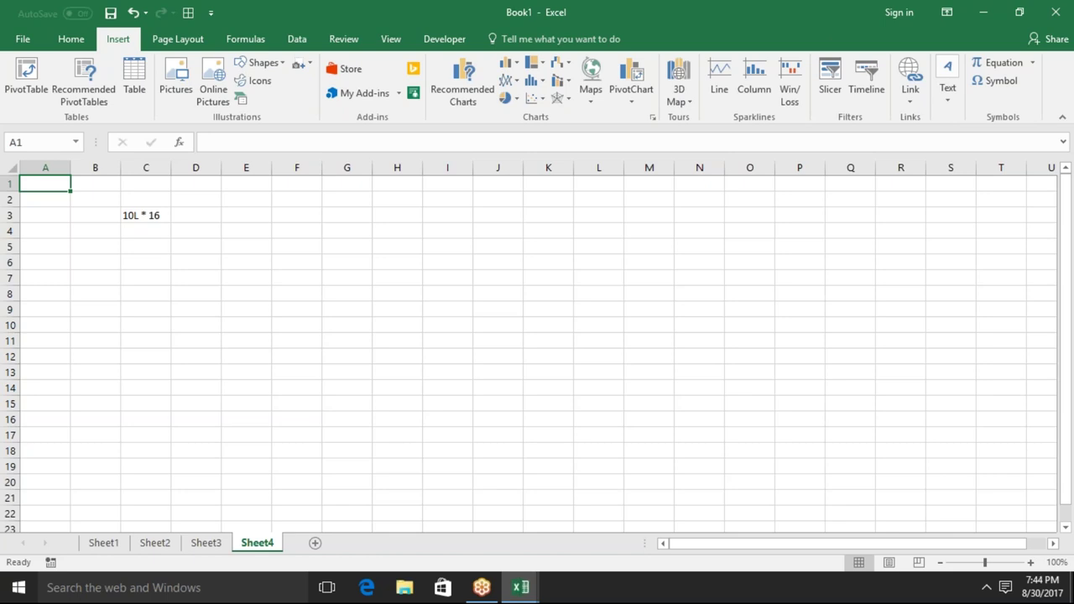
mouse_move(391, 227)
mouse_down()
mouse_move(558, 299)
mouse_move(613, 413)
mouse_up()
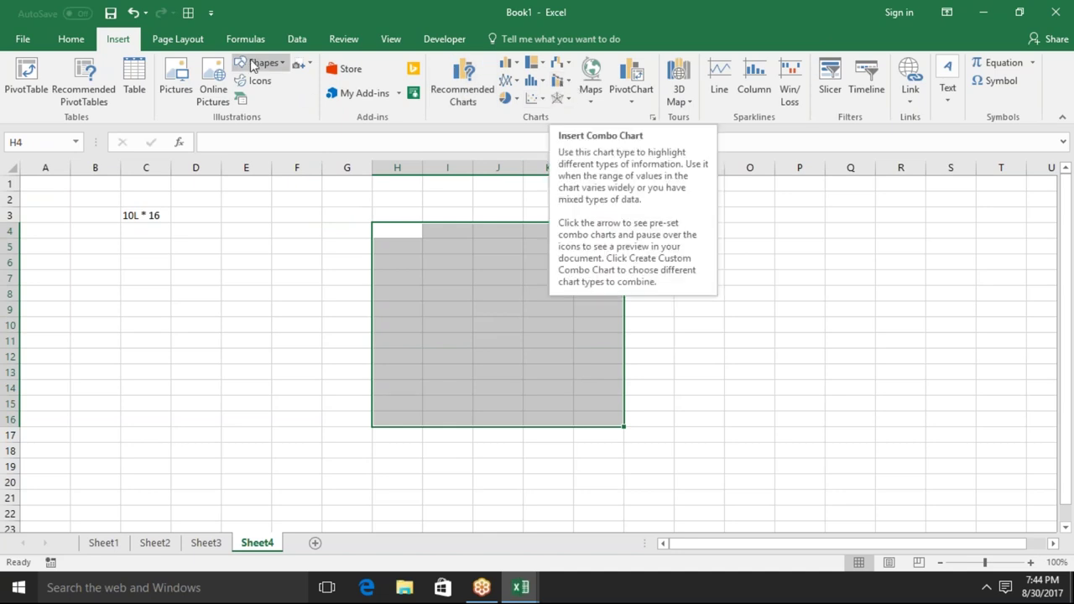
click(284, 64)
click(287, 67)
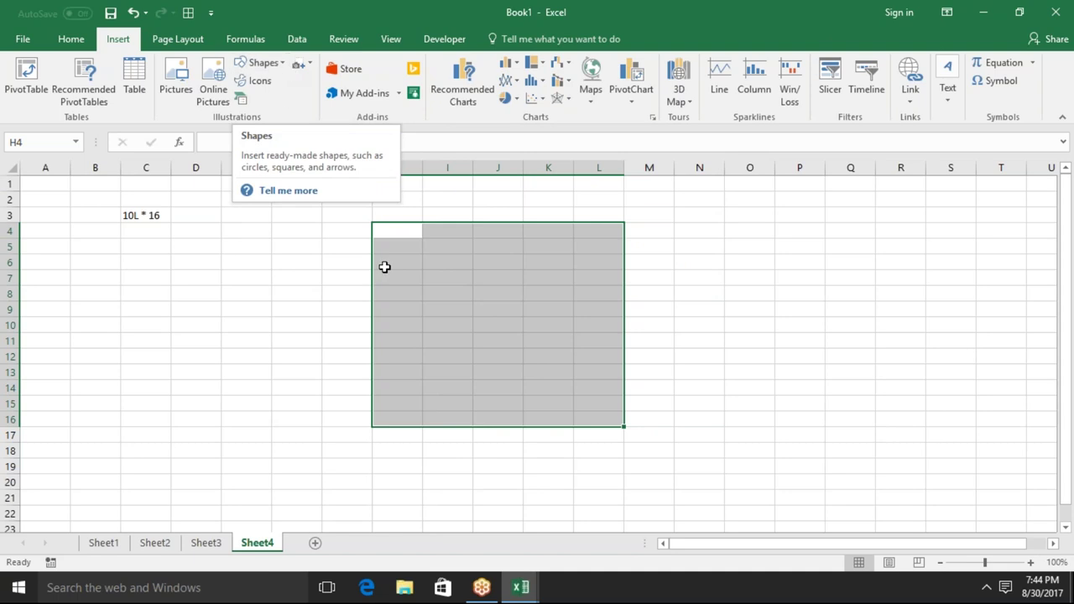
click(336, 244)
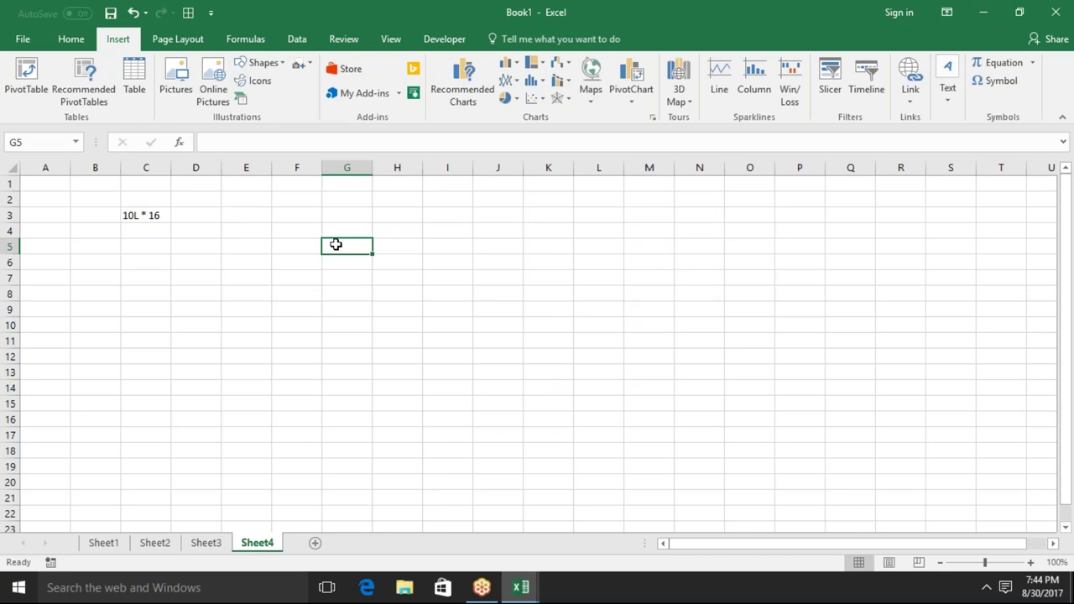
click(305, 264)
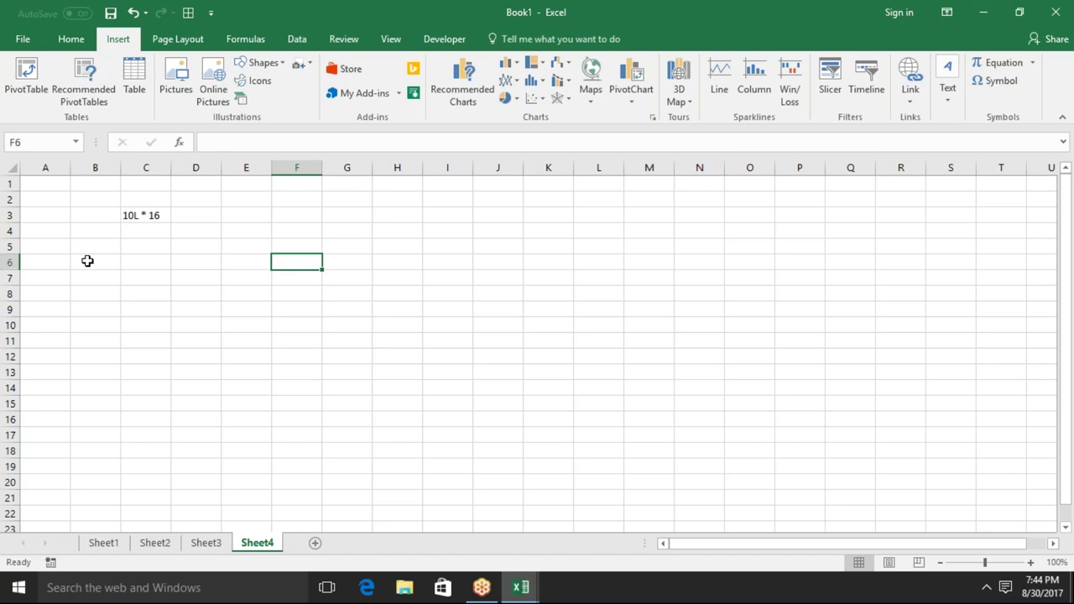
- Enter 50 in E5 and 30 in F5
click(253, 253)
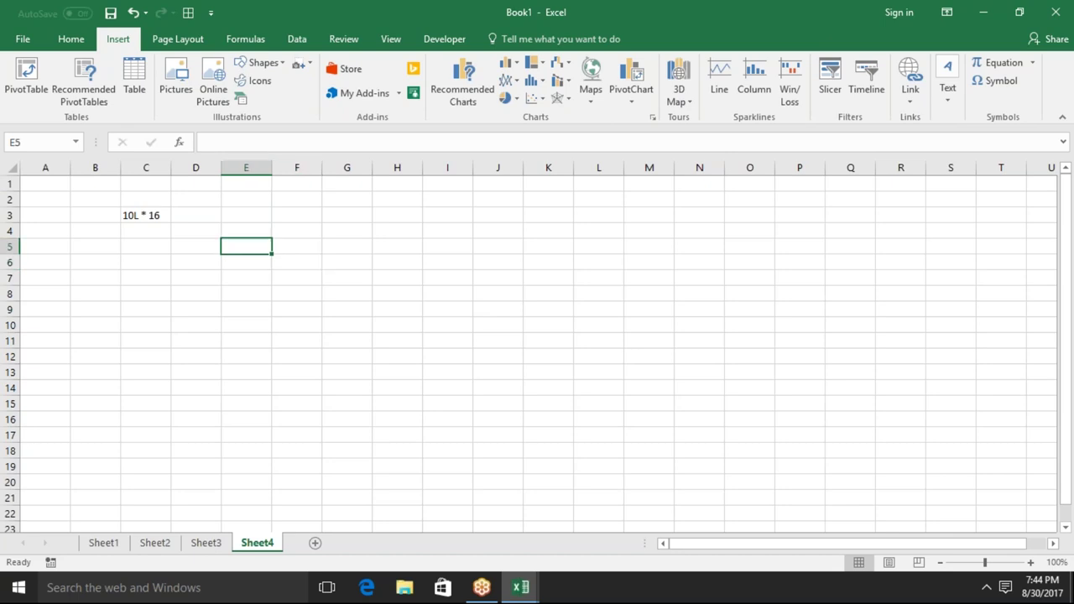
text(50)
key(Tab)
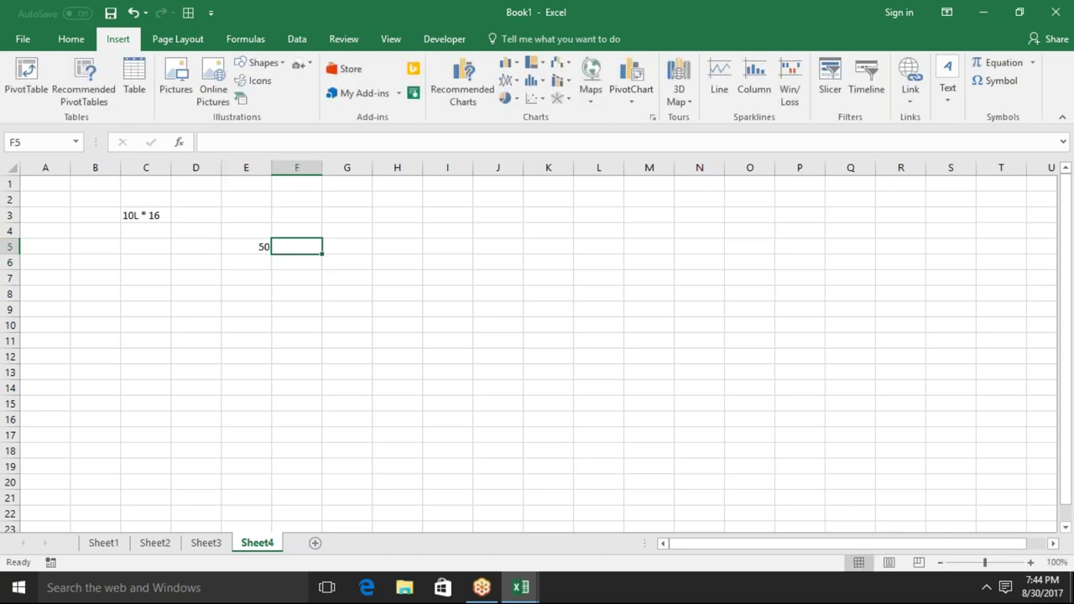
text(30)
key(Tab)
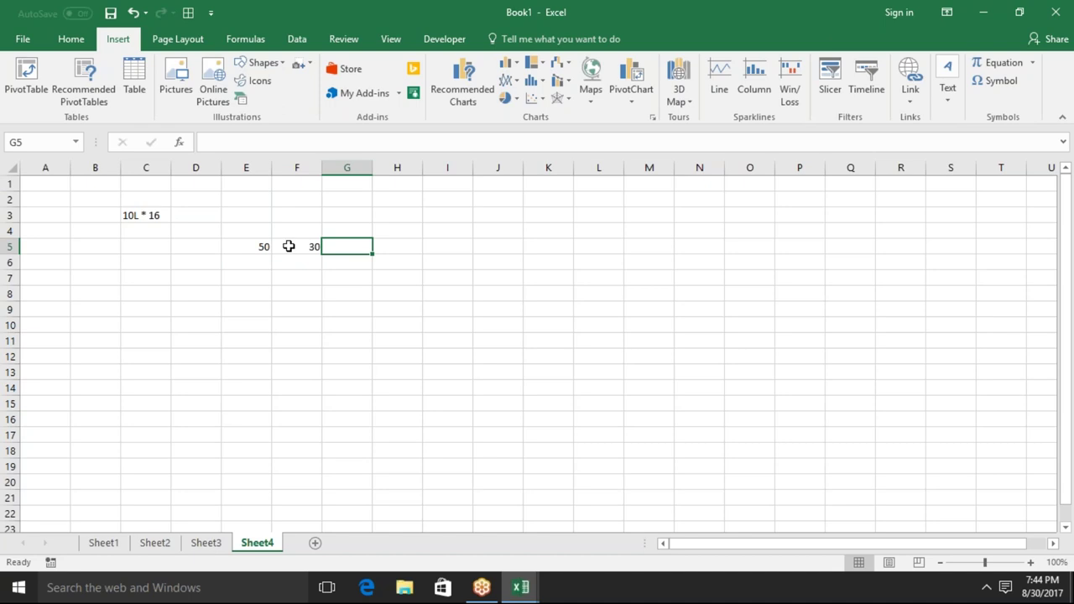
- Put the formula =E5+F5 in G5, giving 80
text(=)
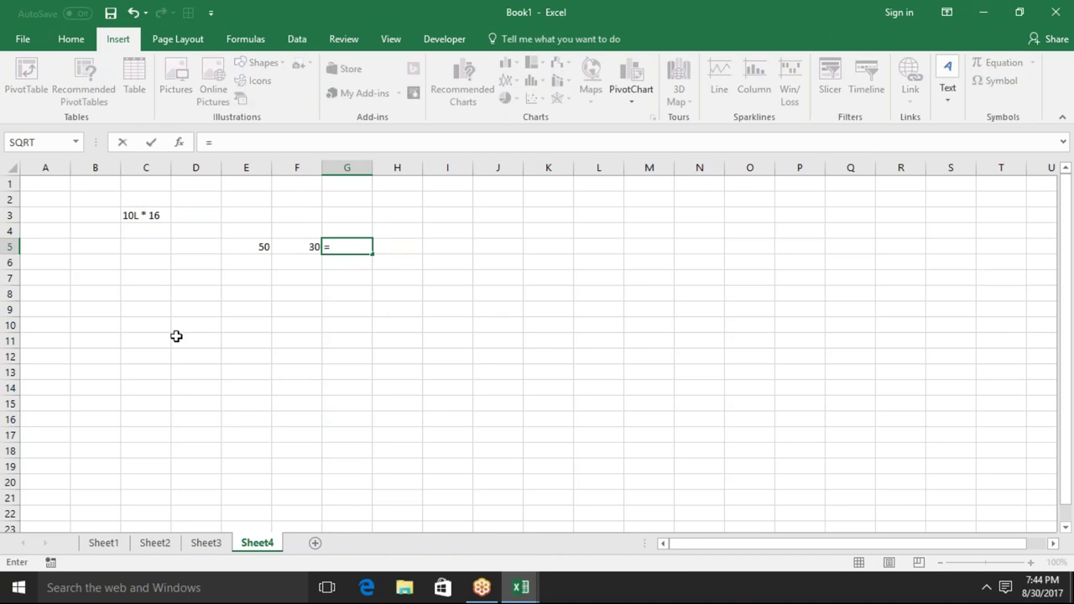
click(251, 245)
text(+)
click(293, 245)
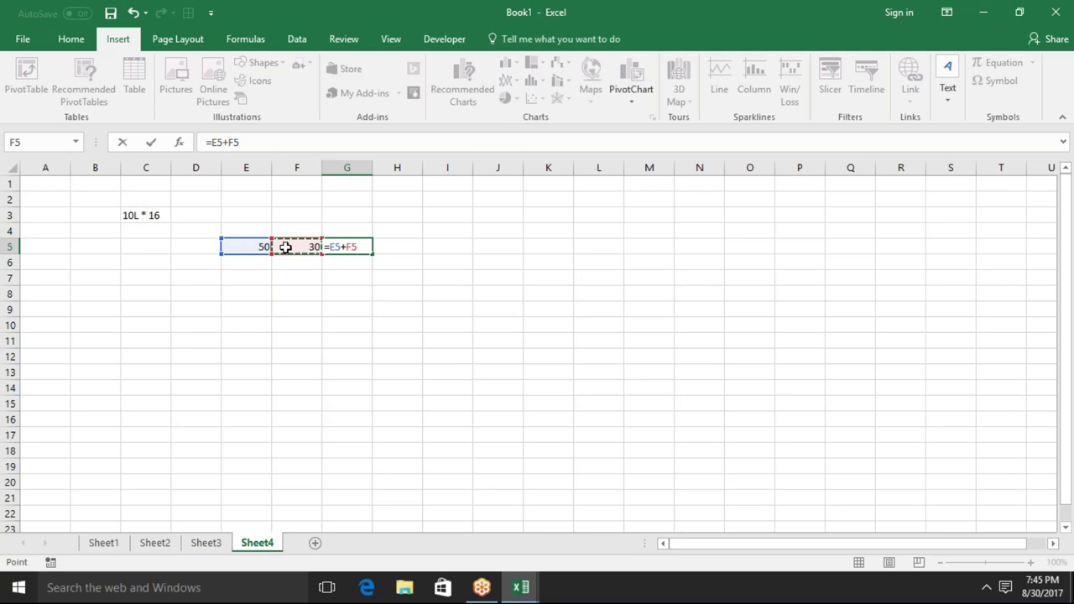
key(Return)
key(Up)
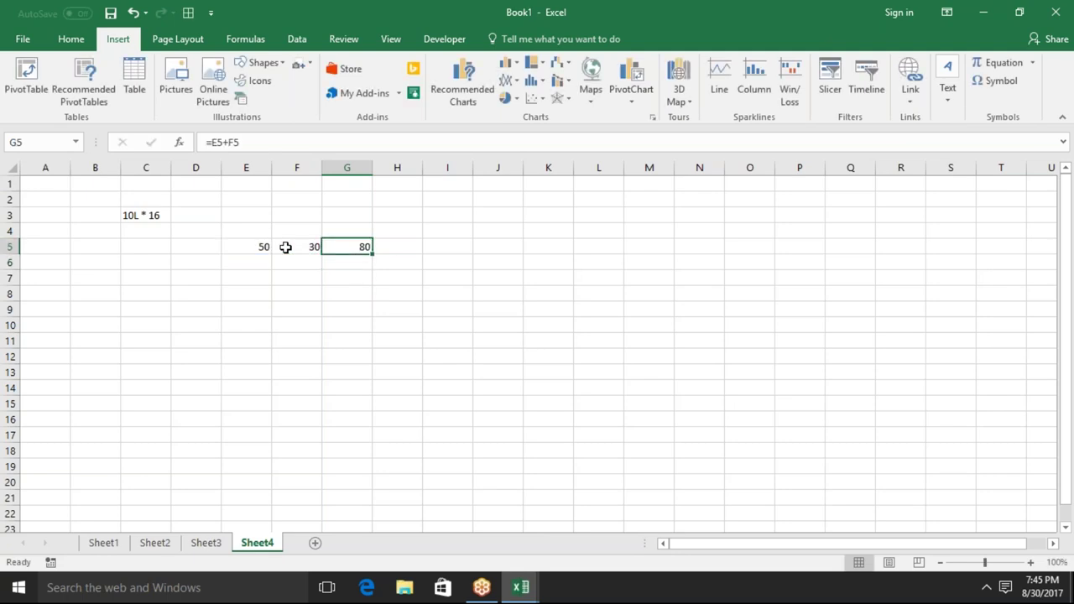
- Change F5 to 45 so the G5 total updates to 95
click(285, 247)
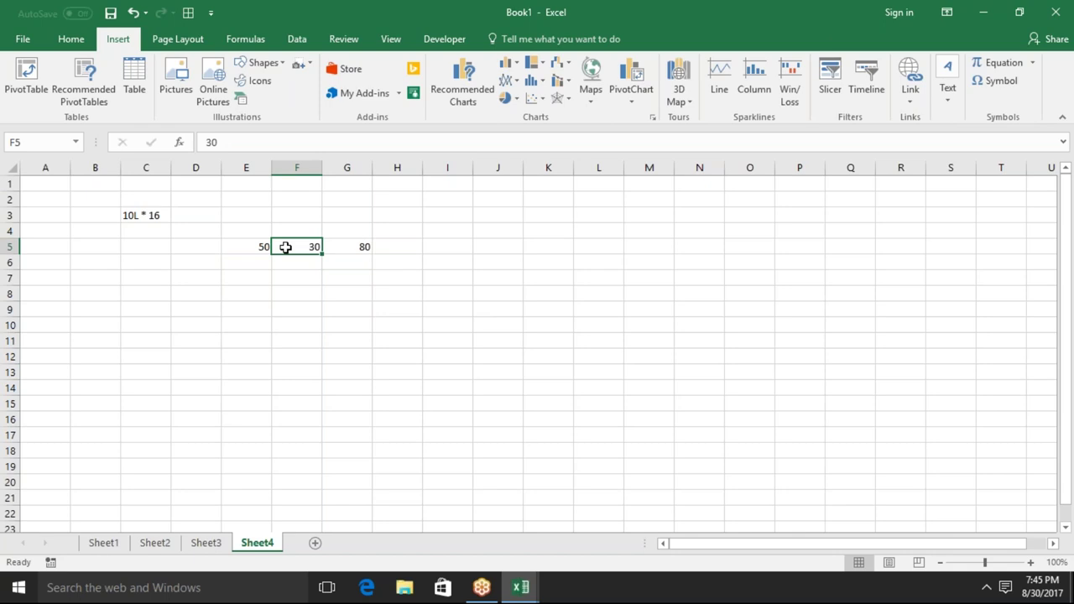
text(45)
key(ctrl+Return)
click(361, 244)
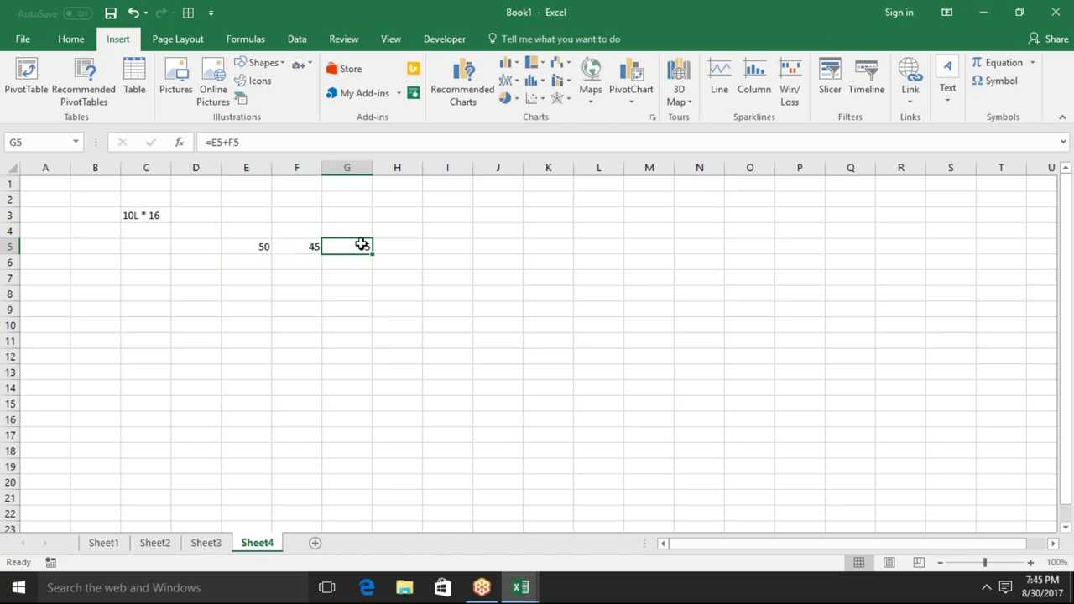
click(454, 259)
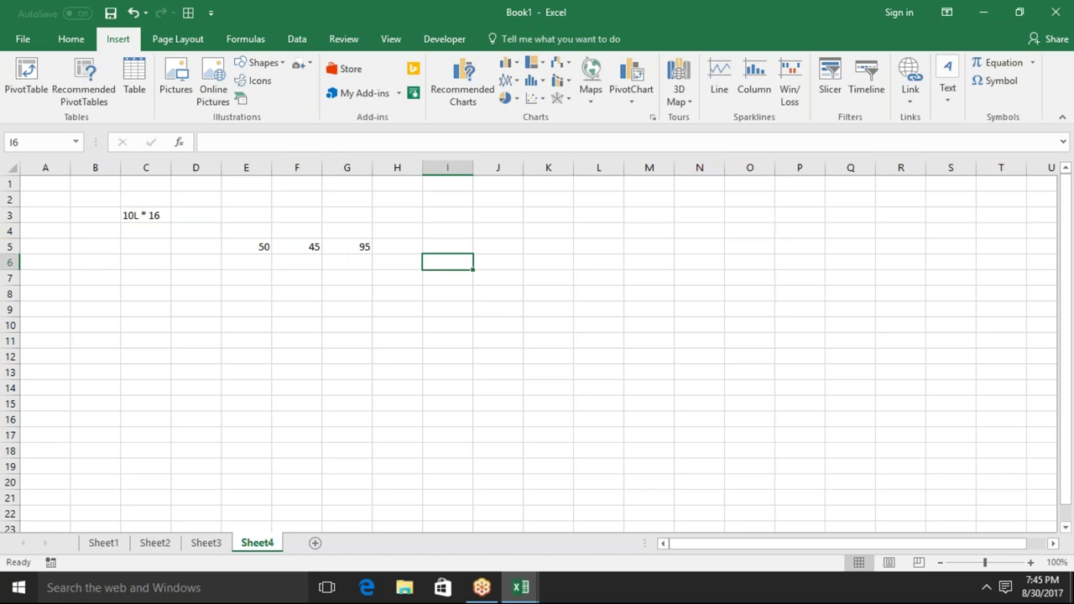
- Draw a rectangle shape spanning J3 to N13
click(278, 64)
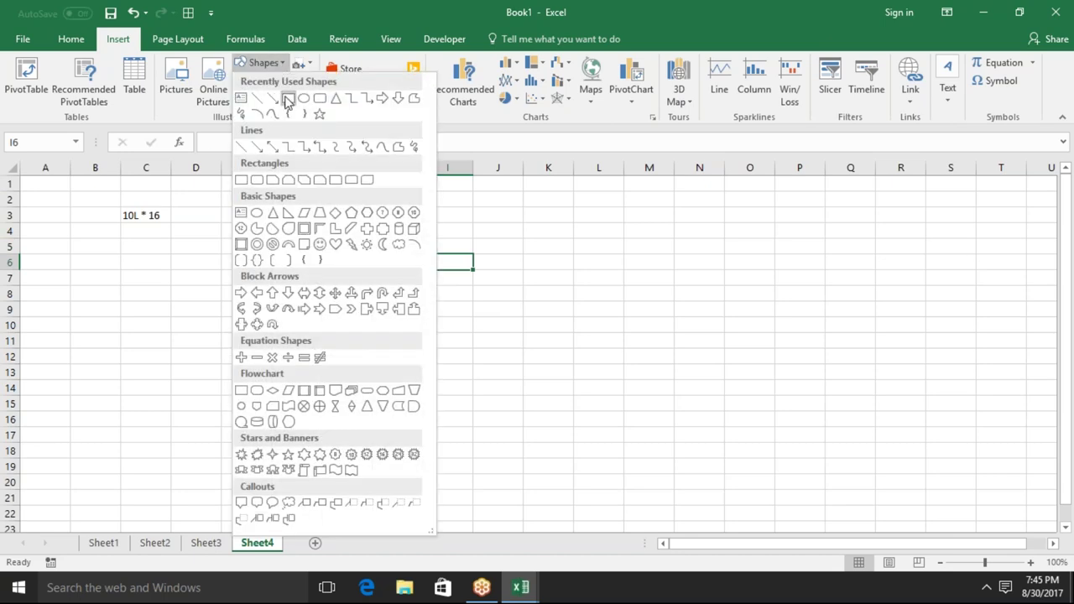
click(289, 102)
drag(485, 220, 693, 372)
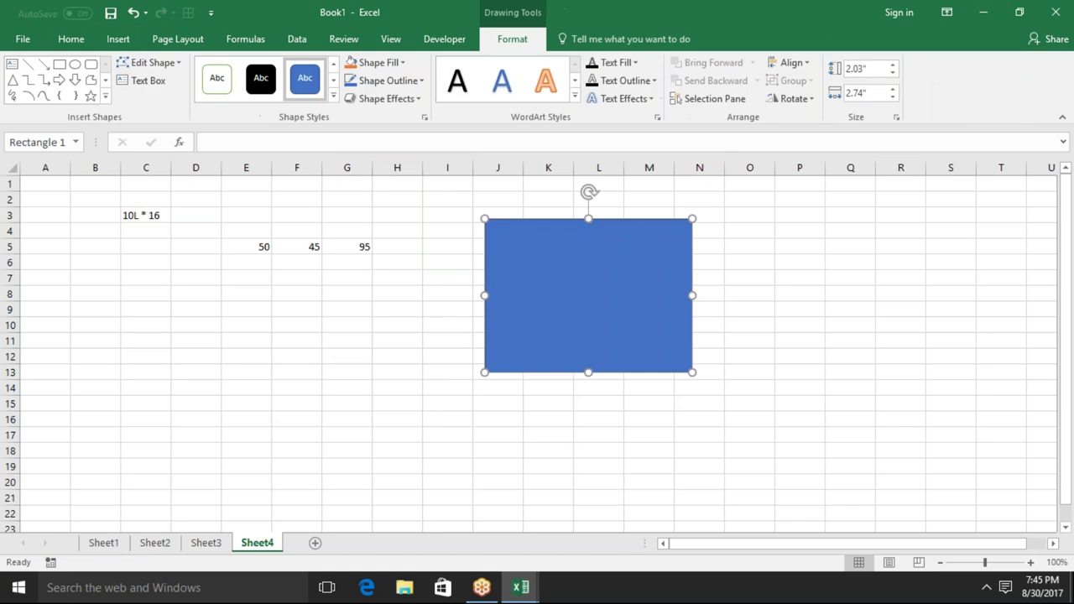
click(495, 413)
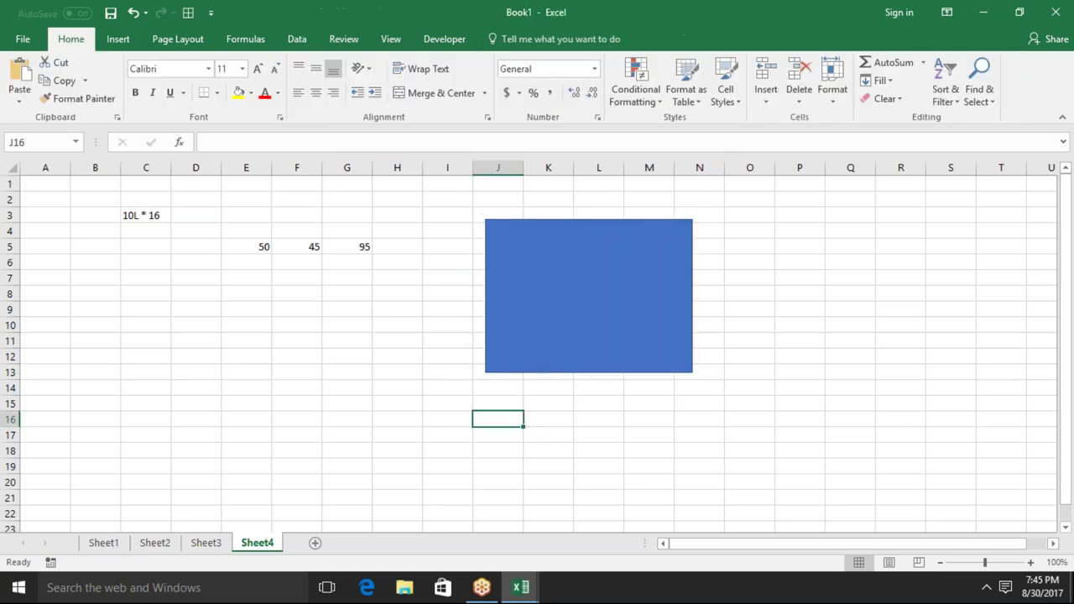
- Reselect the rectangle and check its name in the Name Box
click(536, 367)
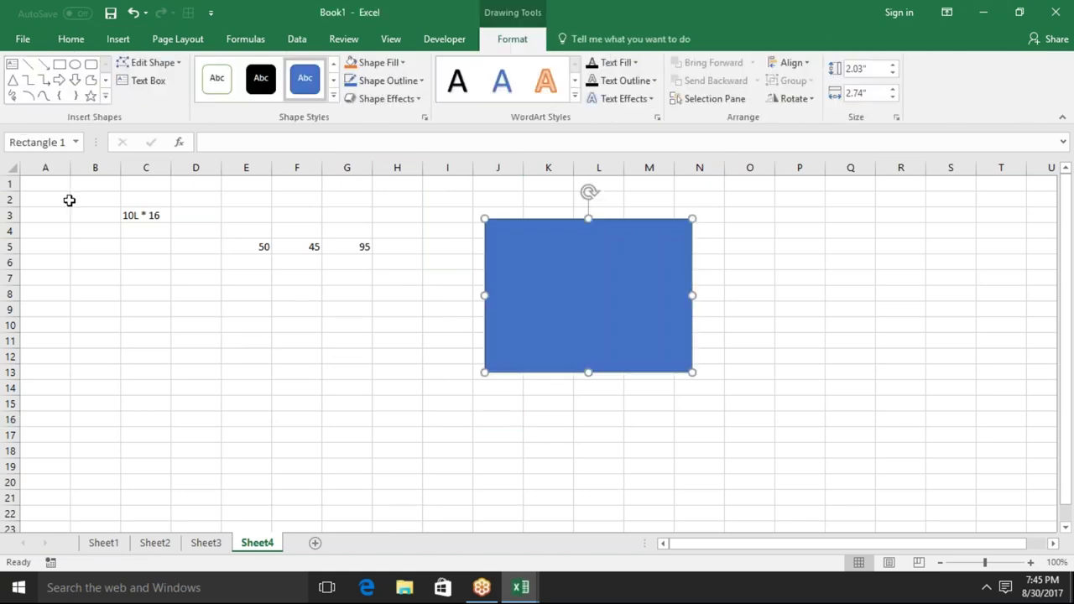
double_click(63, 143)
drag(63, 143, 7, 144)
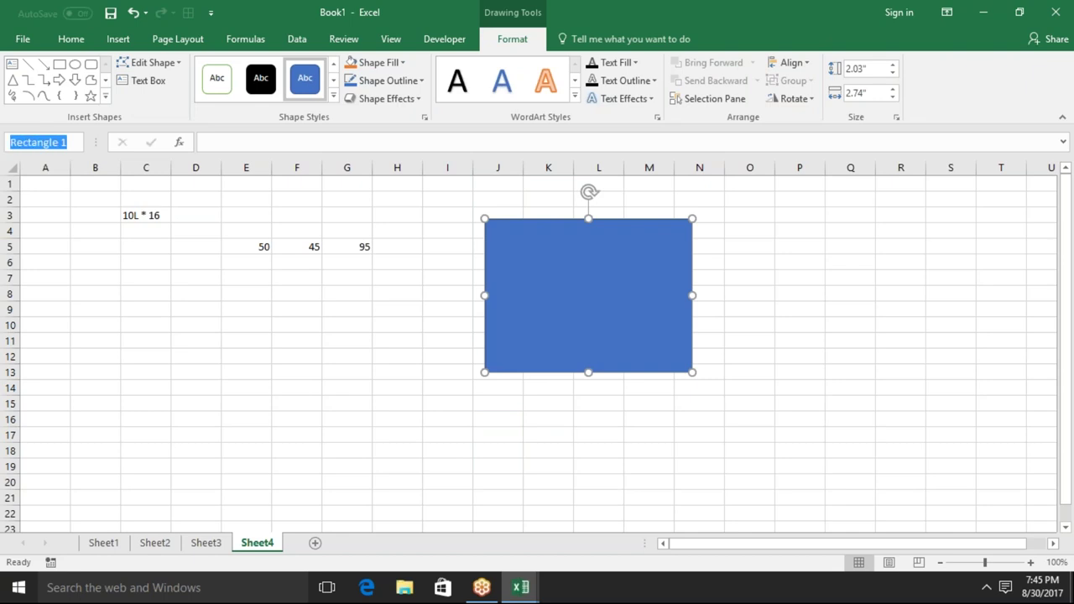
click(350, 336)
click(536, 332)
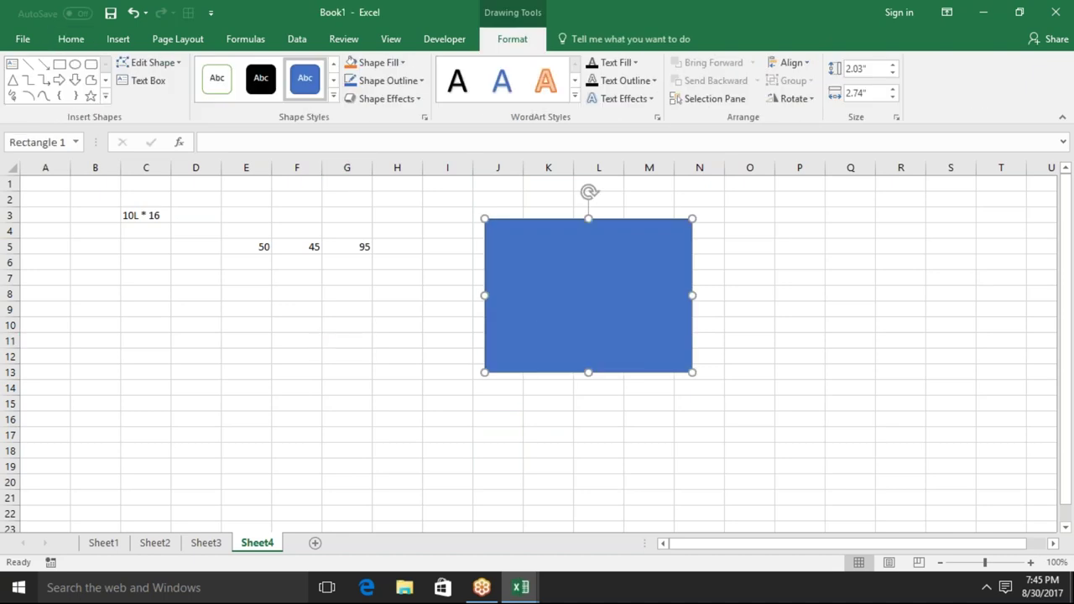
click(457, 419)
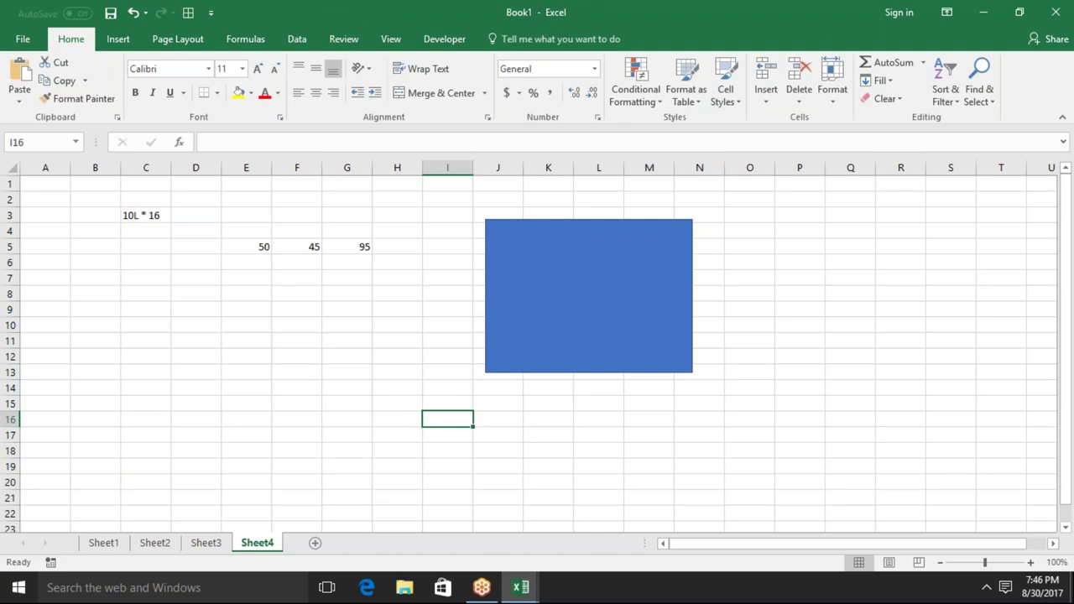
- Delete the blue rectangle, then jump from A7 to the last row and back to A1
click(523, 366)
key(Delete)
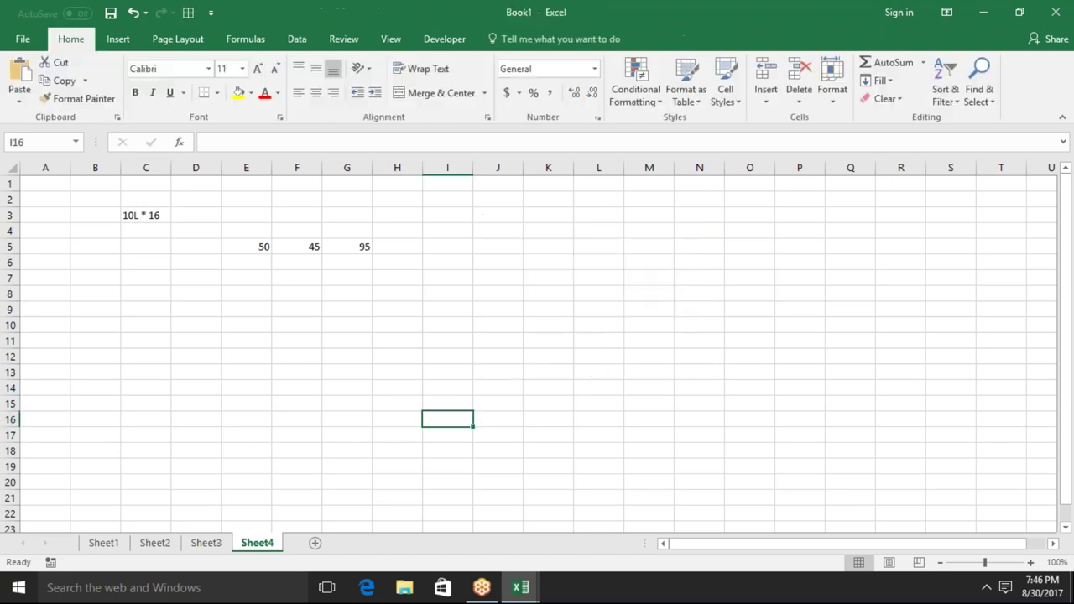
click(59, 277)
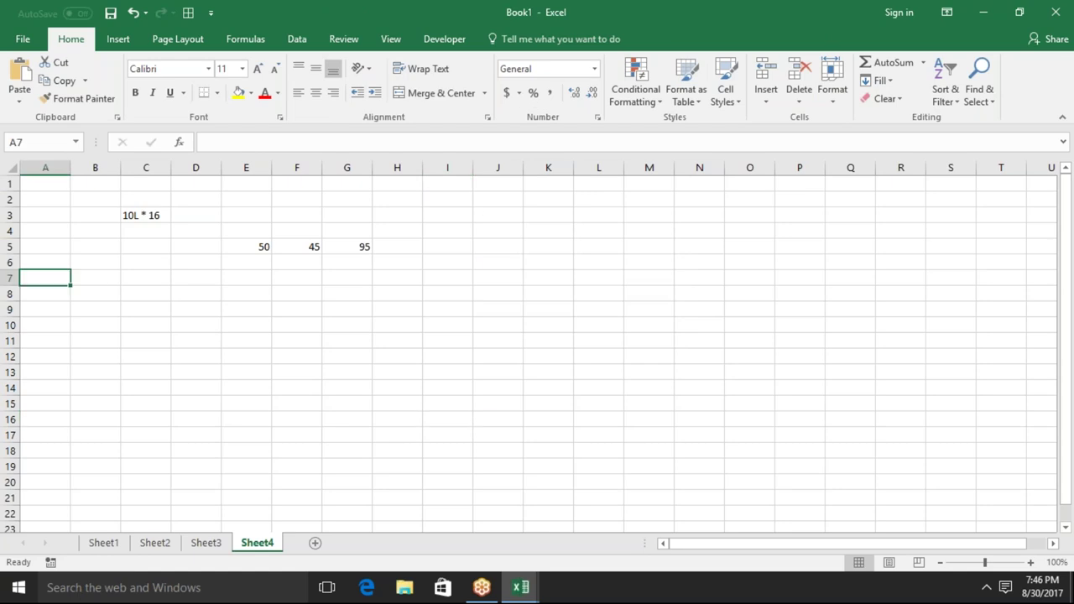
key(ctrl+Down)
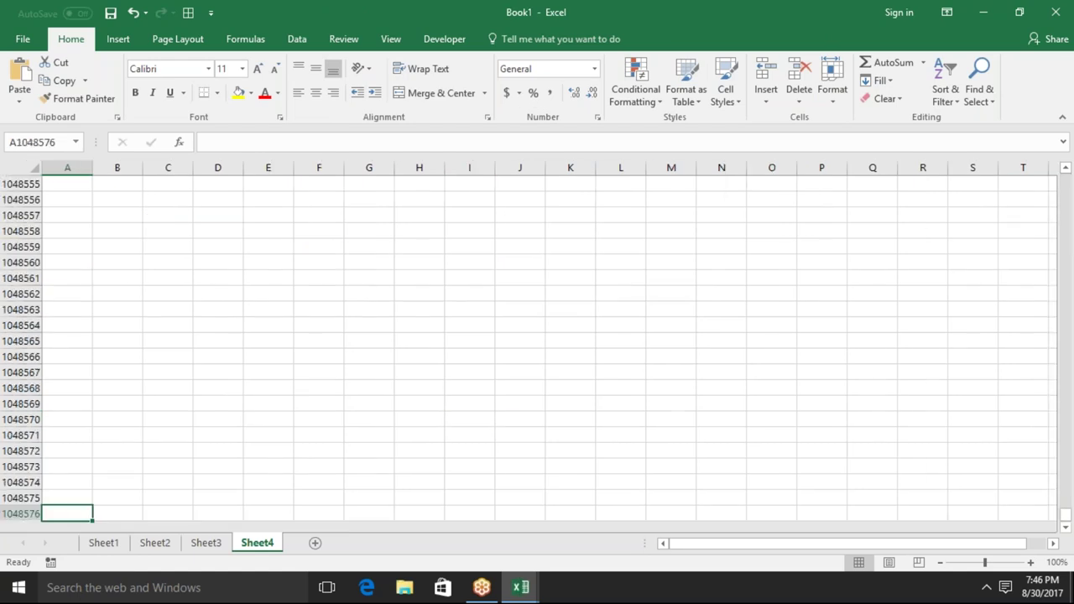
key(ctrl+Up)
- Visit the last column XFD and the last row, then return to A1
key(ctrl+Right)
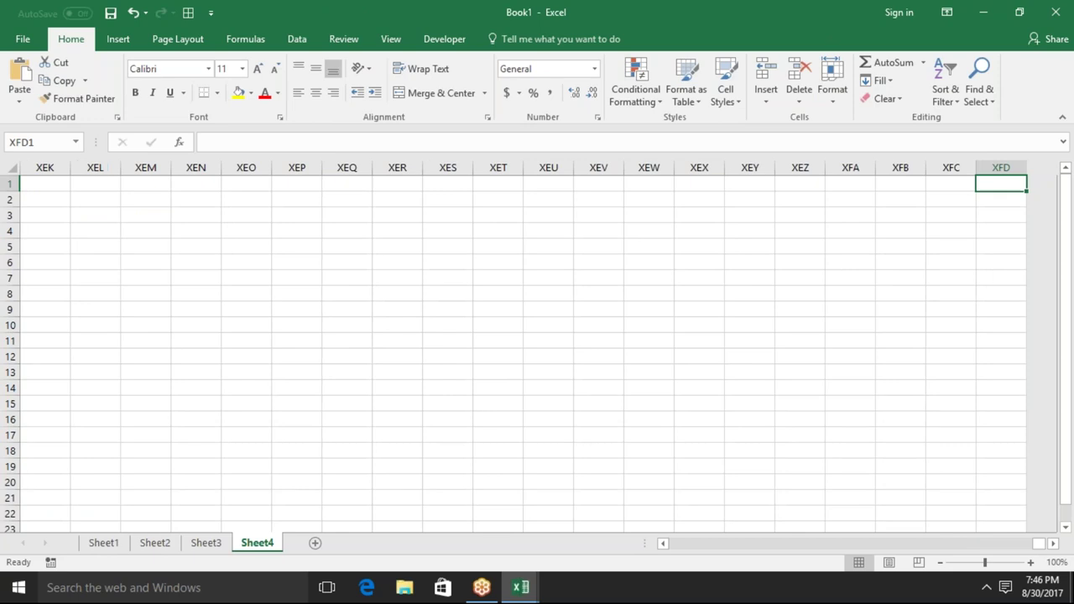
key(ctrl+Down)
key(ctrl+Left)
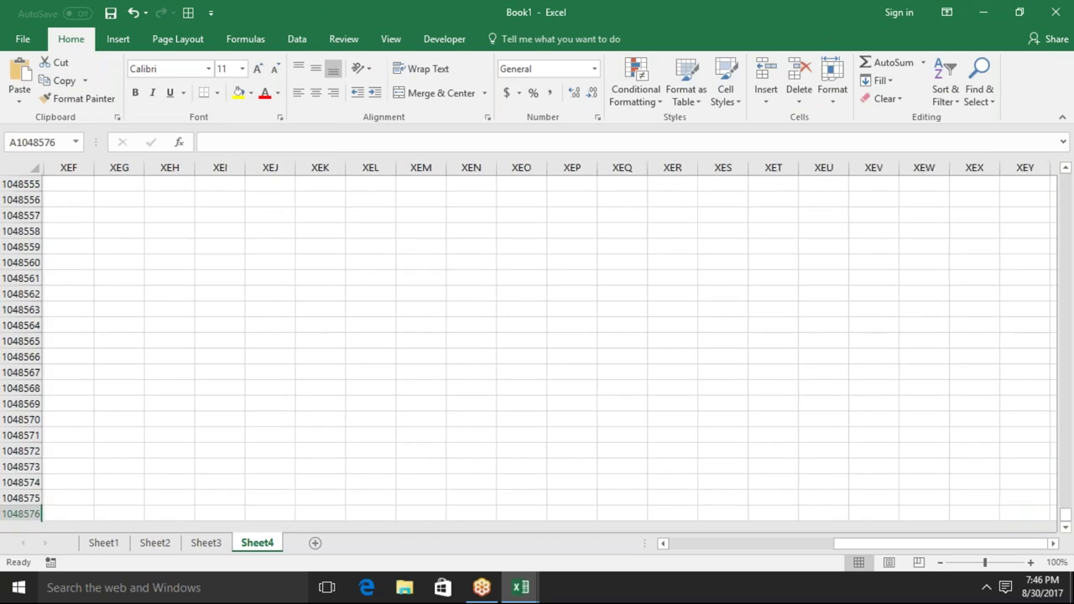
key(ctrl+Up)
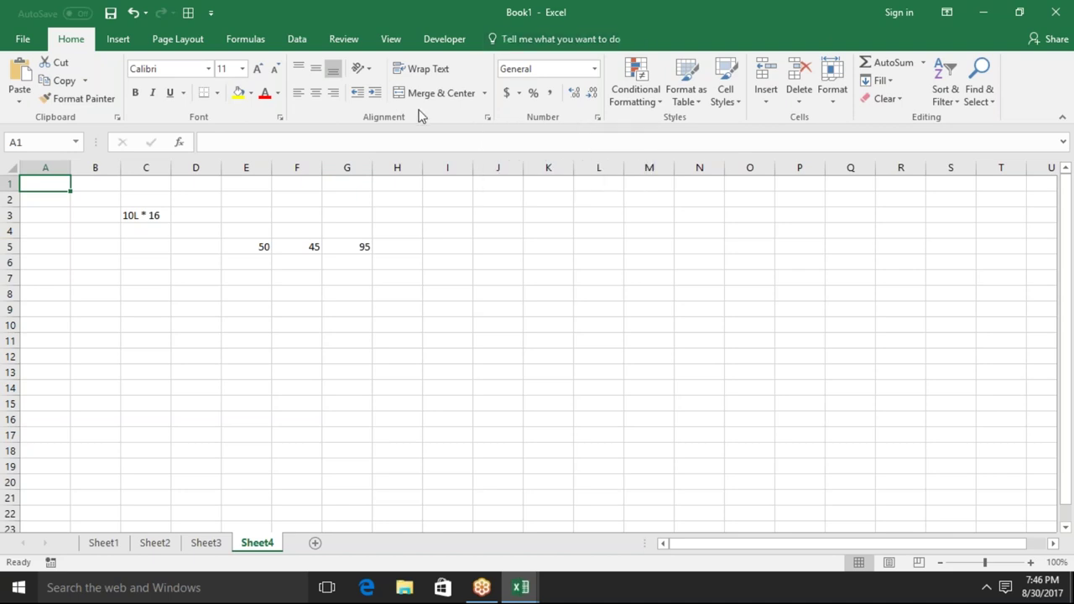
- Search Excel Help for 'limits' and open the Excel specifications and limits article
key(F1)
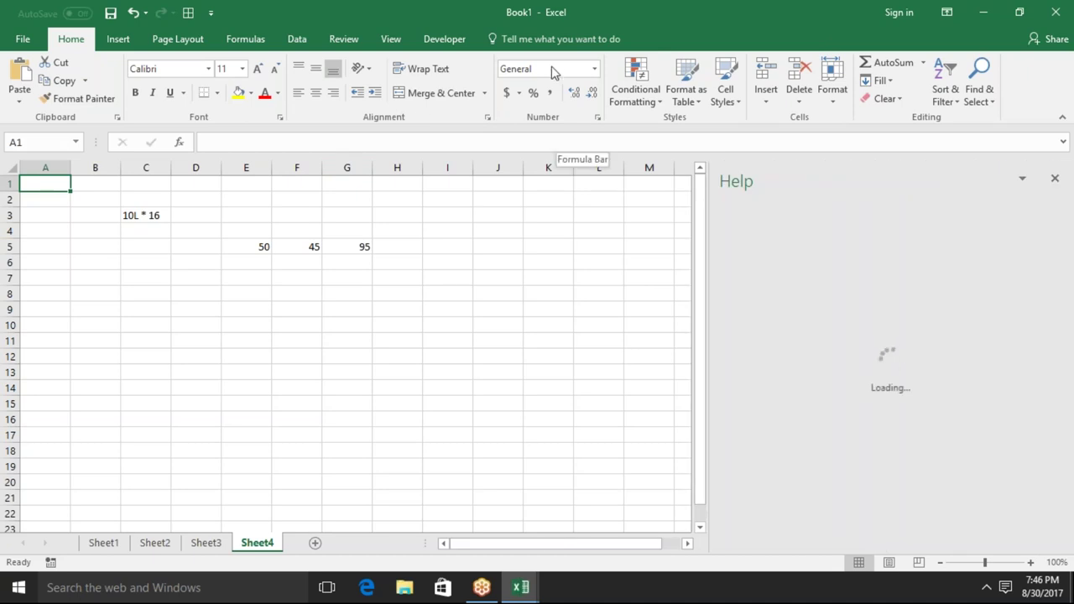
click(561, 38)
text(l)
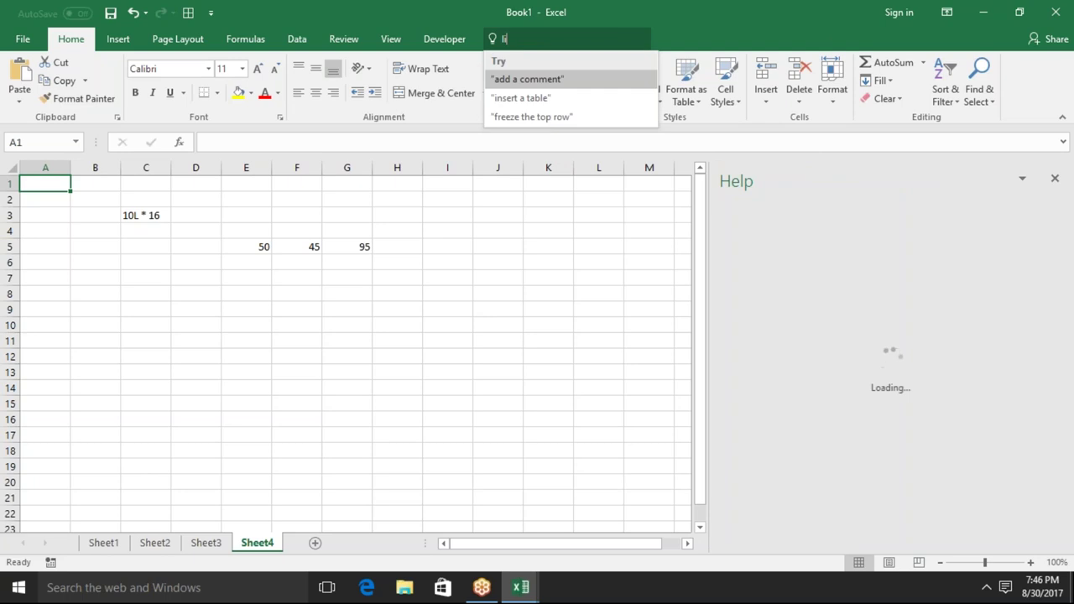
text(mit)
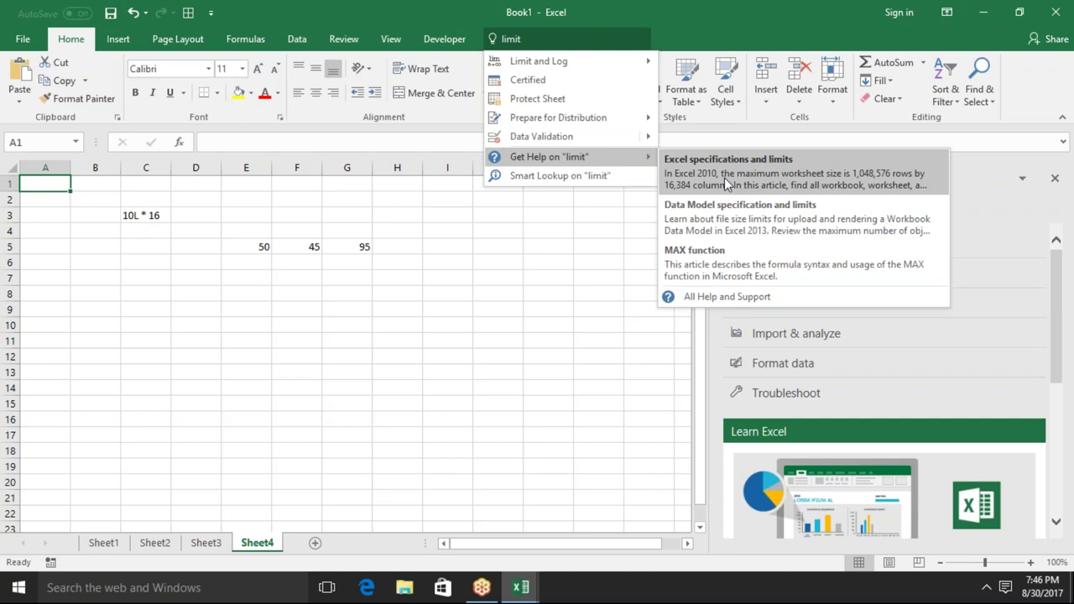
mouse_move(550, 157)
click(978, 218)
click(866, 208)
text(limits)
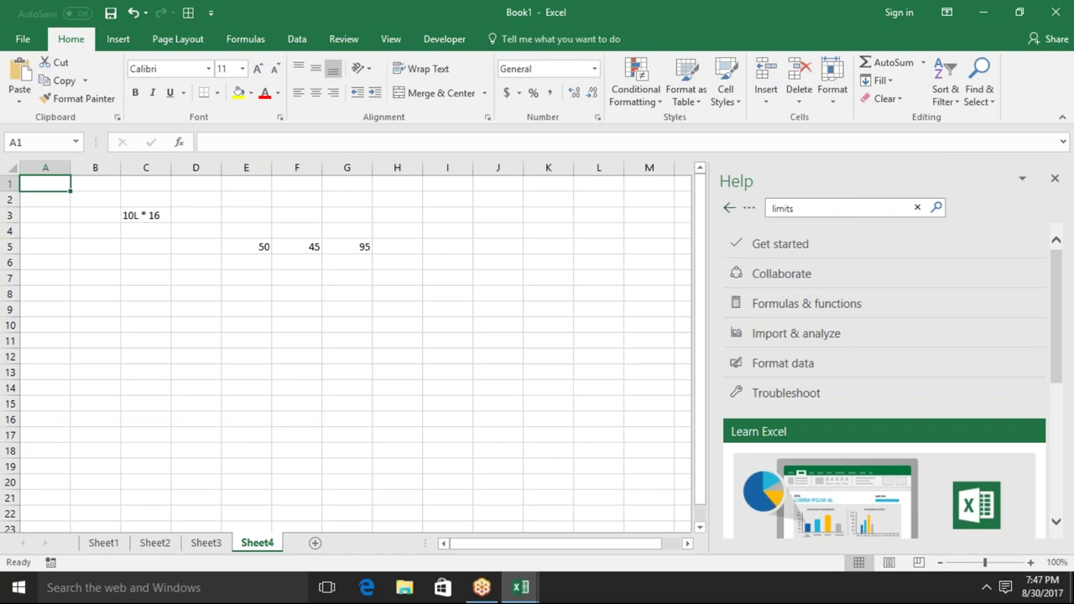
key(Return)
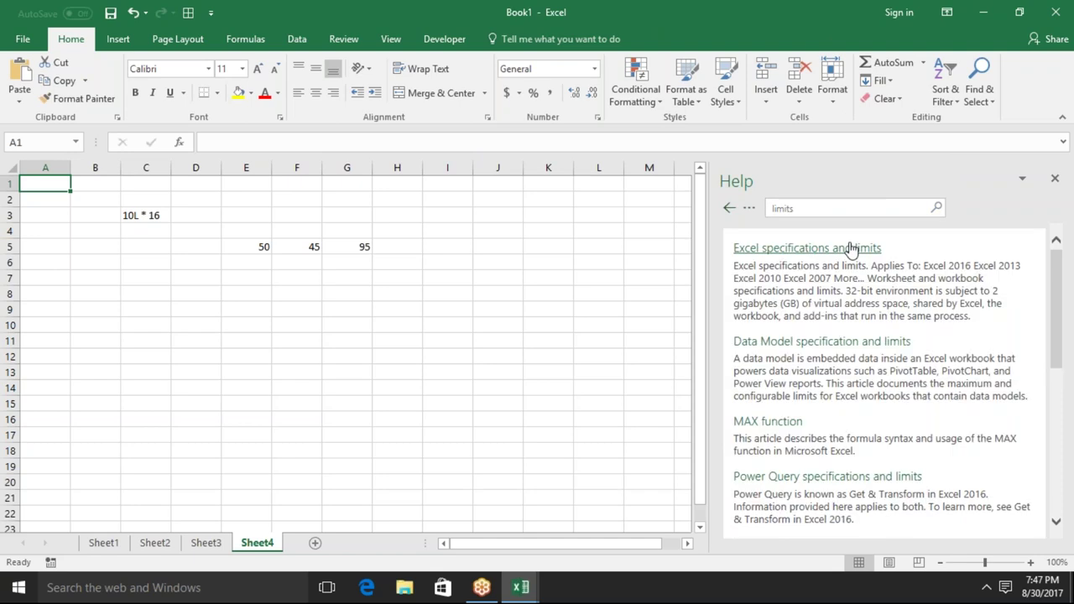
click(851, 248)
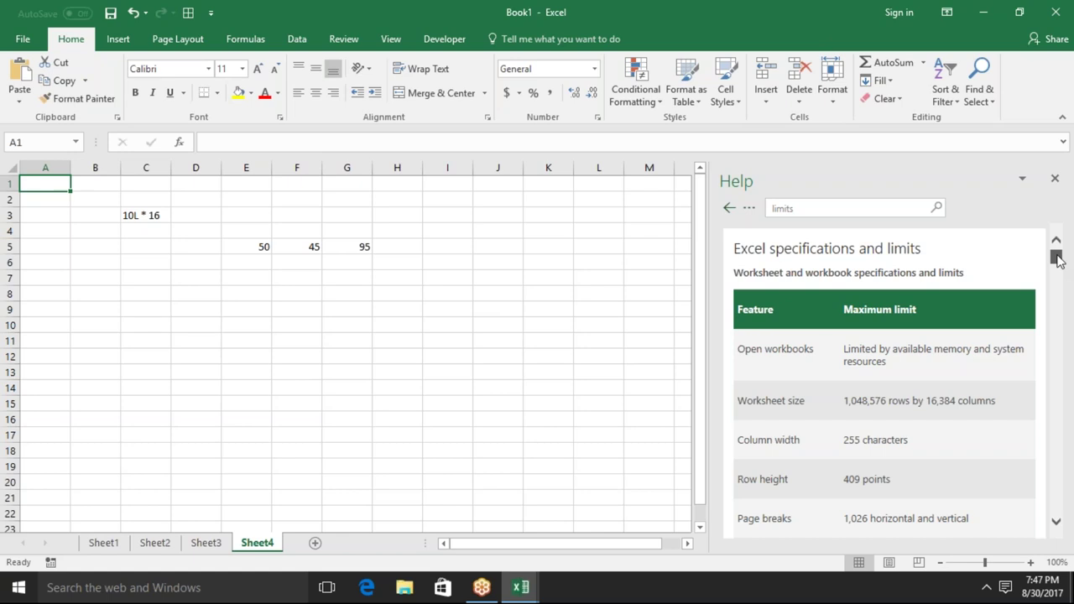
mouse_move(1057, 261)
mouse_down()
mouse_move(1068, 359)
mouse_move(1059, 249)
mouse_move(1059, 490)
mouse_move(1058, 256)
mouse_up()
- Search Help for 'shortcut'
click(820, 209)
text(shortcut)
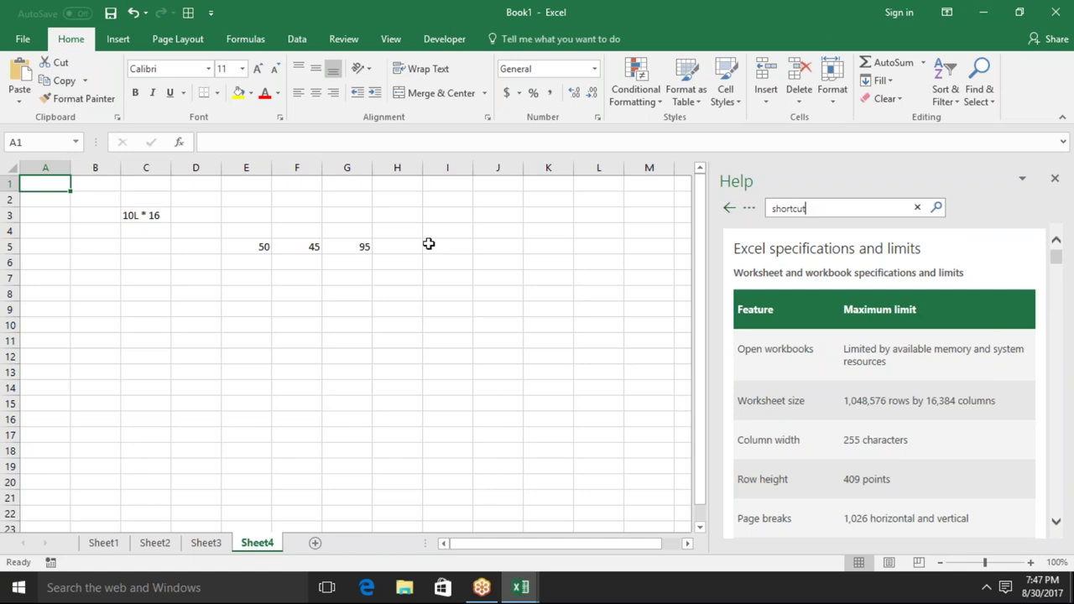
key(Return)
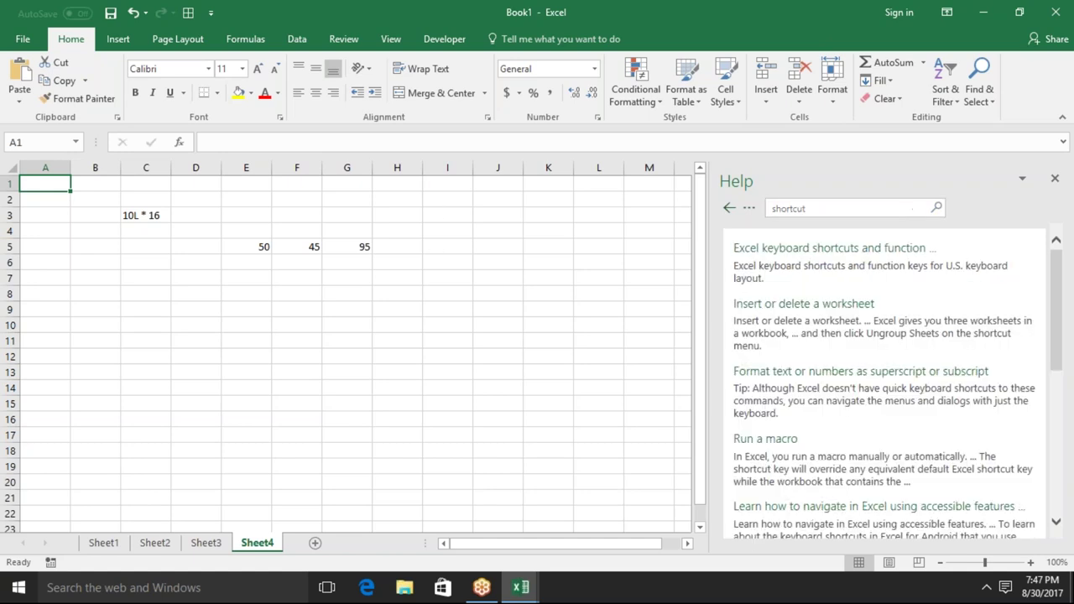
- Copy cell G8, then copy the range D7:H14, cancelling each pending copy
click(335, 292)
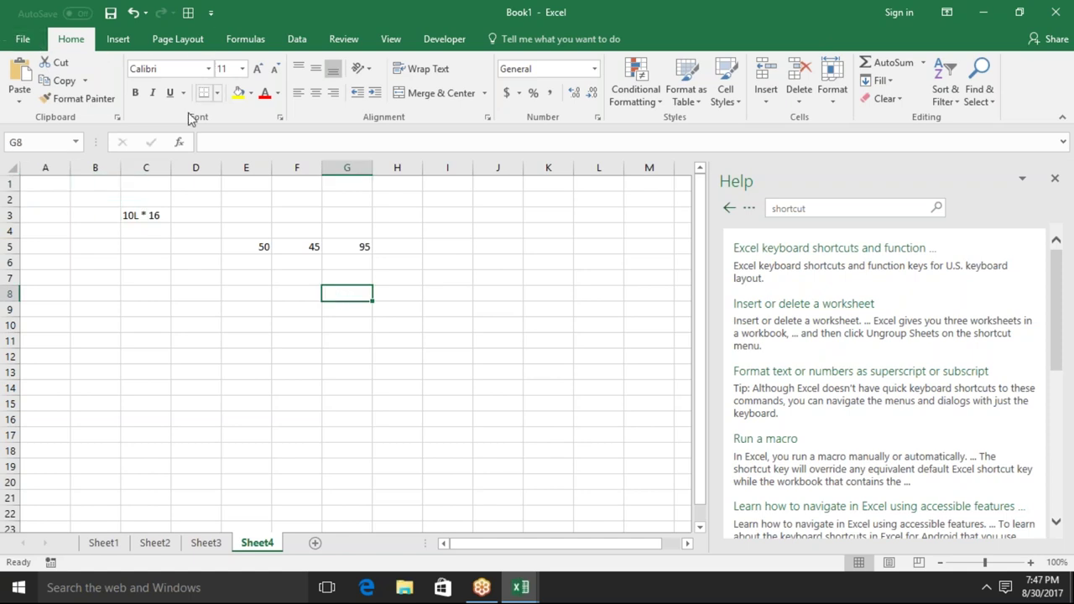
click(65, 82)
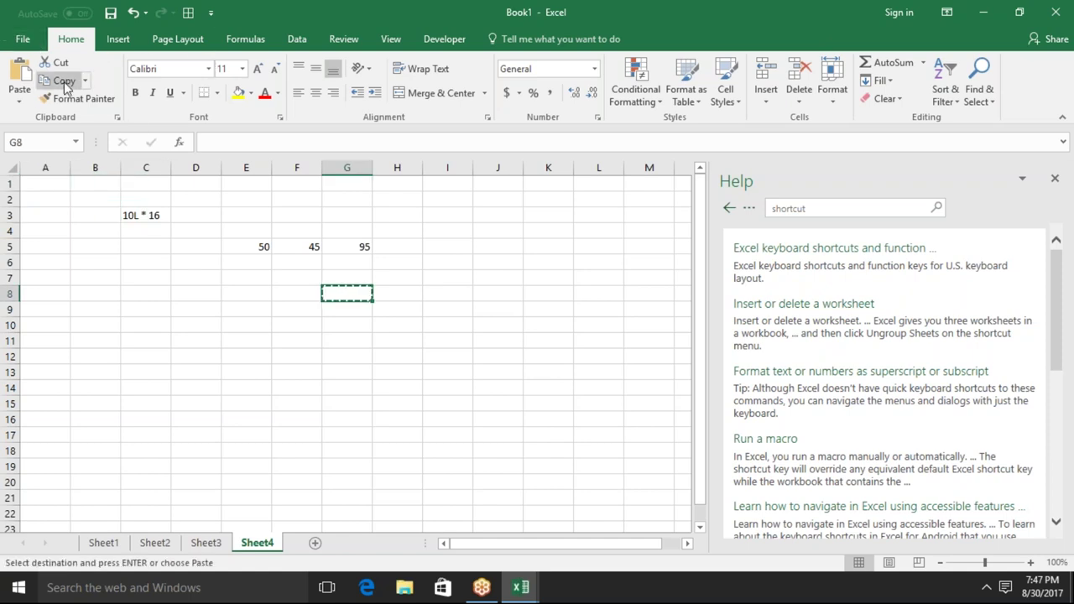
key(Escape)
drag(193, 277, 412, 387)
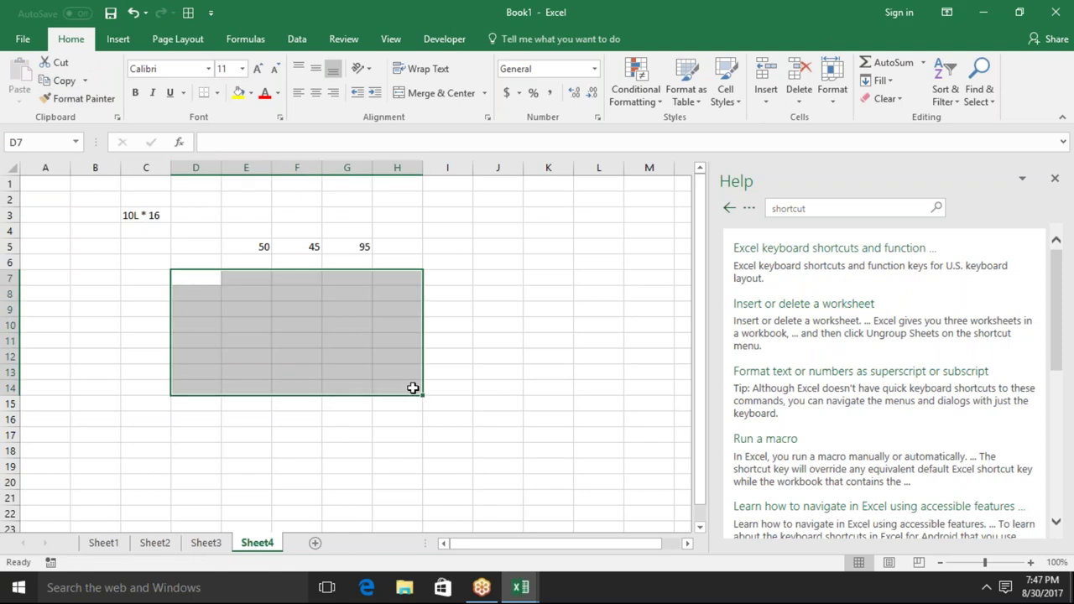
key(ctrl+c)
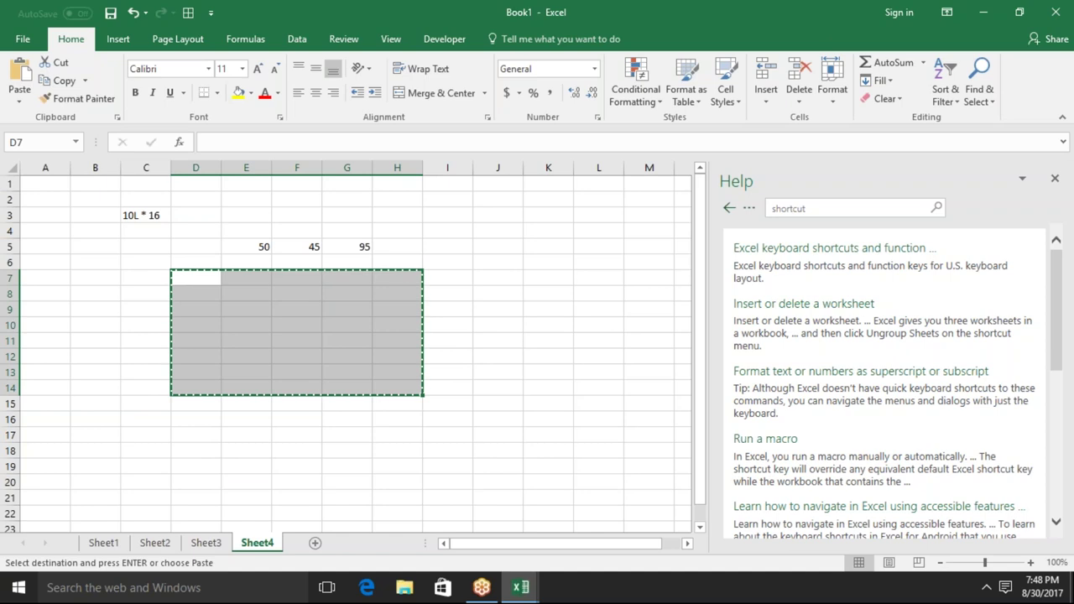
key(Escape)
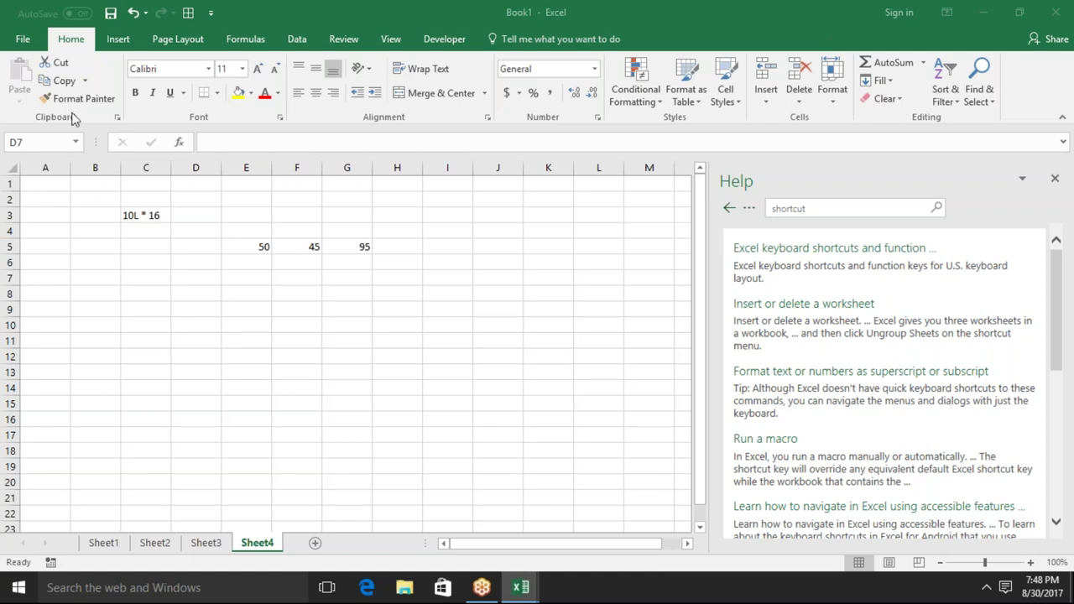
drag(196, 278, 411, 388)
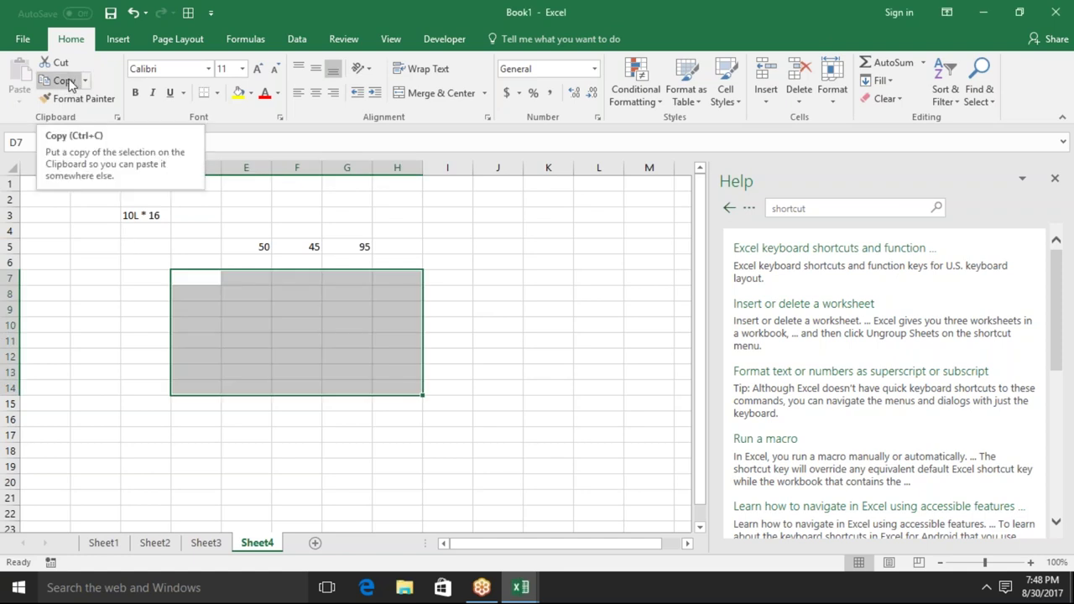
click(70, 84)
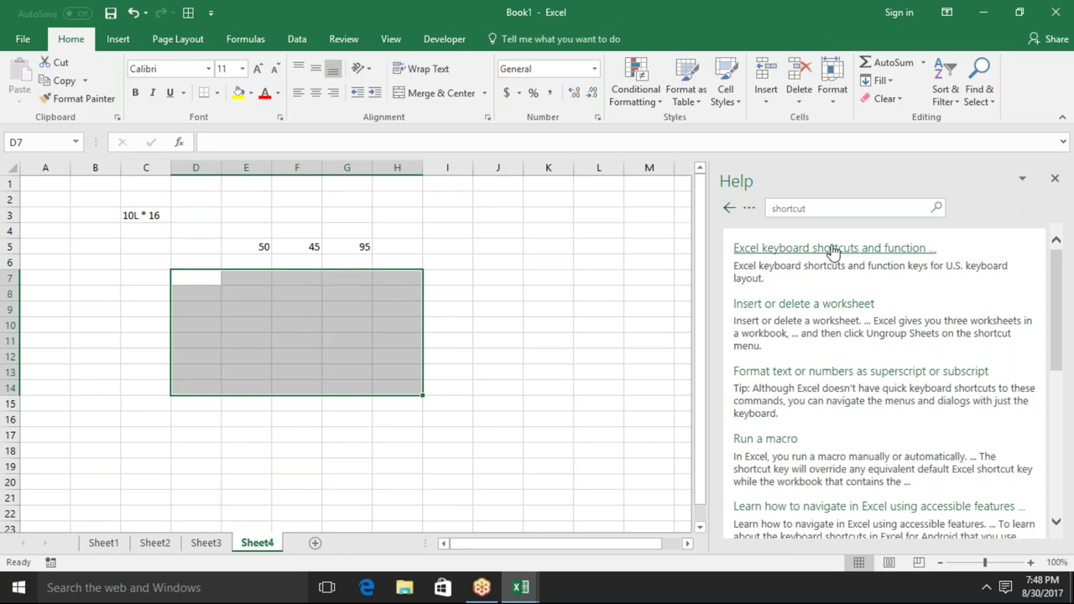
- Open and scroll through the Excel keyboard shortcuts and function keys article
click(832, 249)
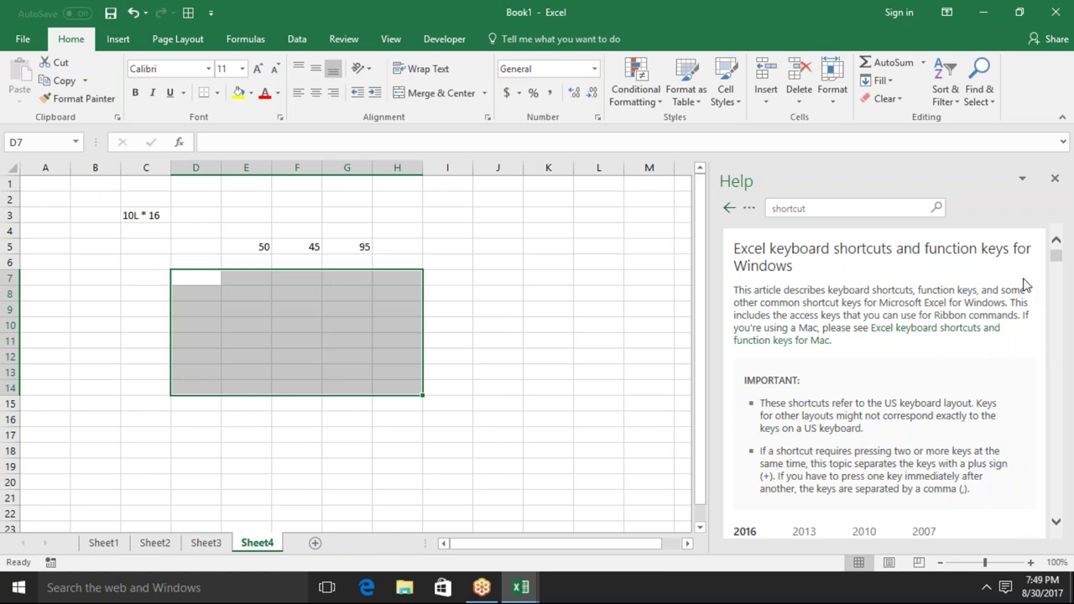
mouse_move(1056, 256)
mouse_down()
mouse_move(1059, 280)
mouse_move(1056, 250)
mouse_up()
scroll(1058, 272, down, 1)
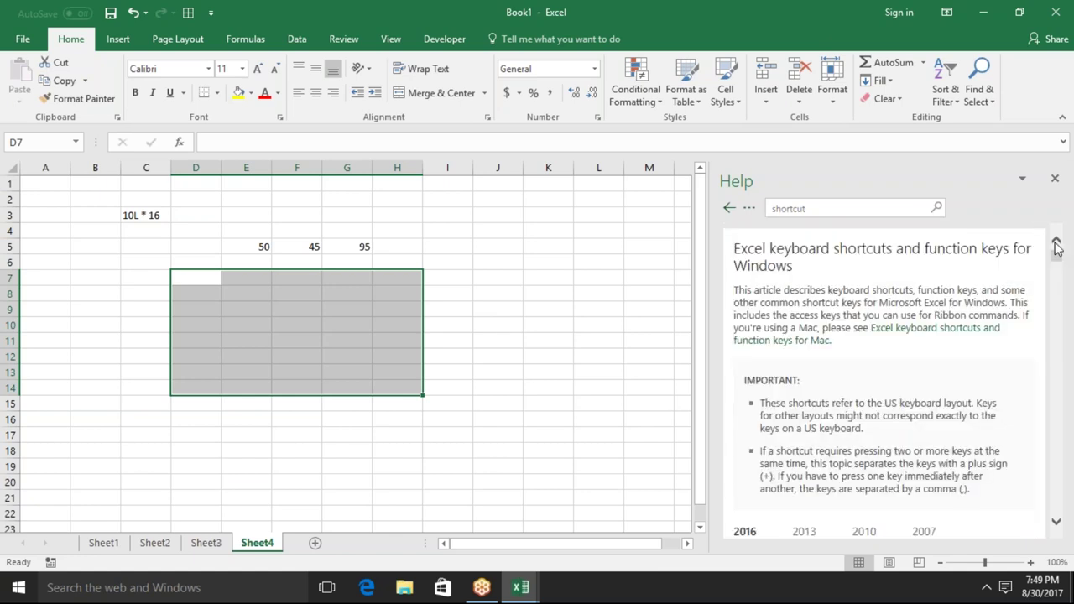
- Close Help, switch to Sheet1, and open the File Info page for Book1
click(1056, 182)
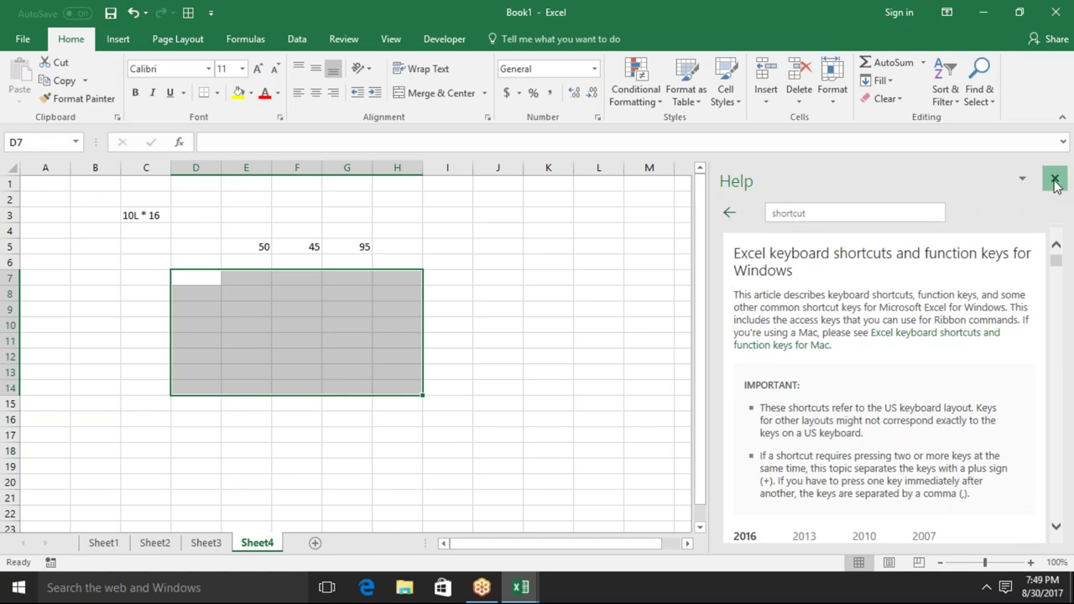
click(104, 547)
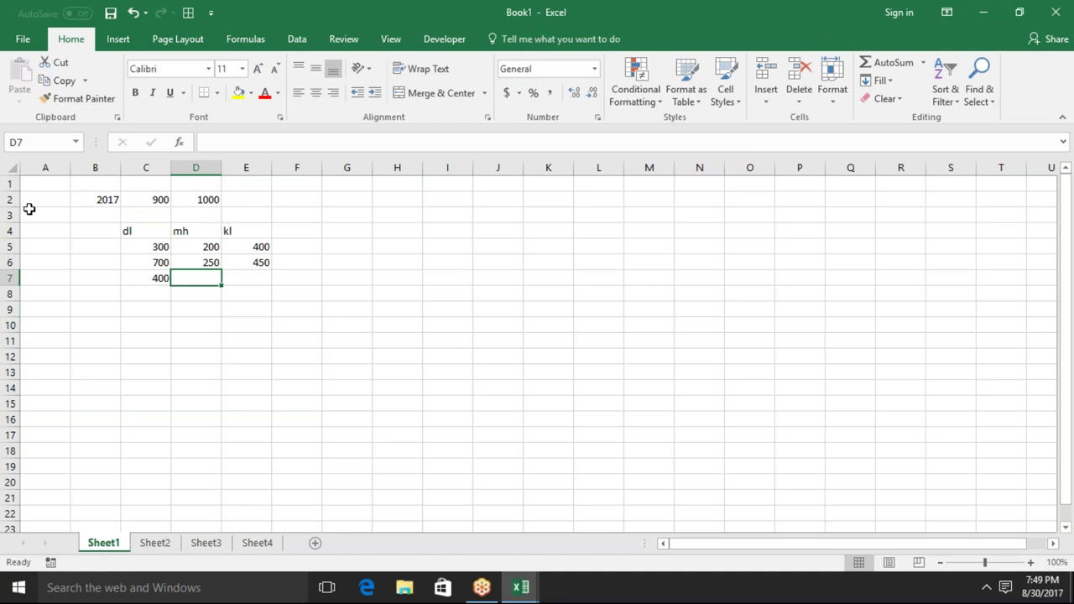
click(29, 39)
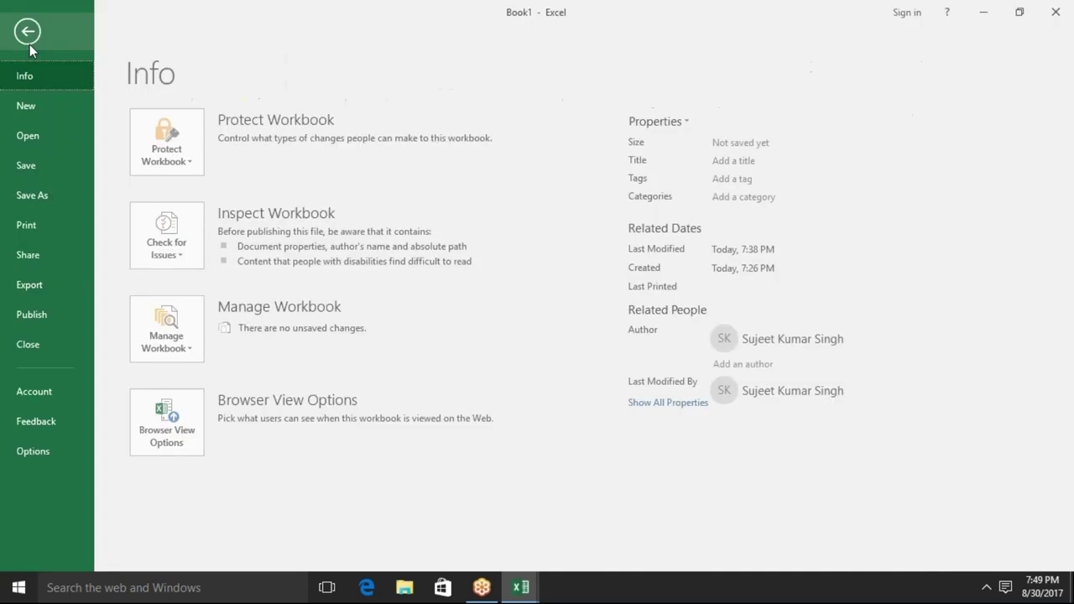
- Scroll through the New workbook template gallery
click(42, 102)
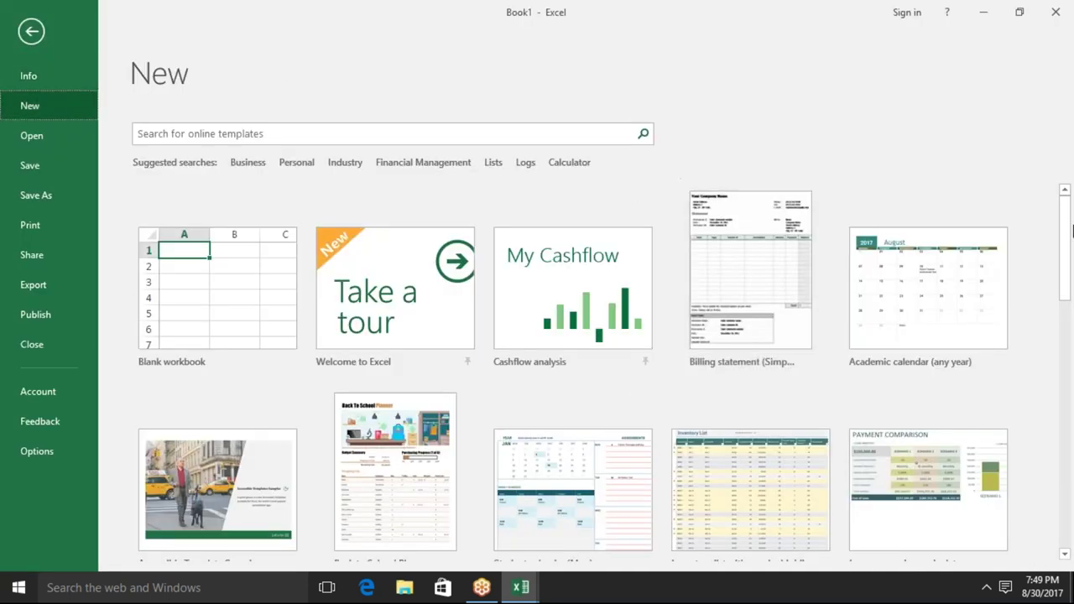
drag(1064, 241, 1071, 380)
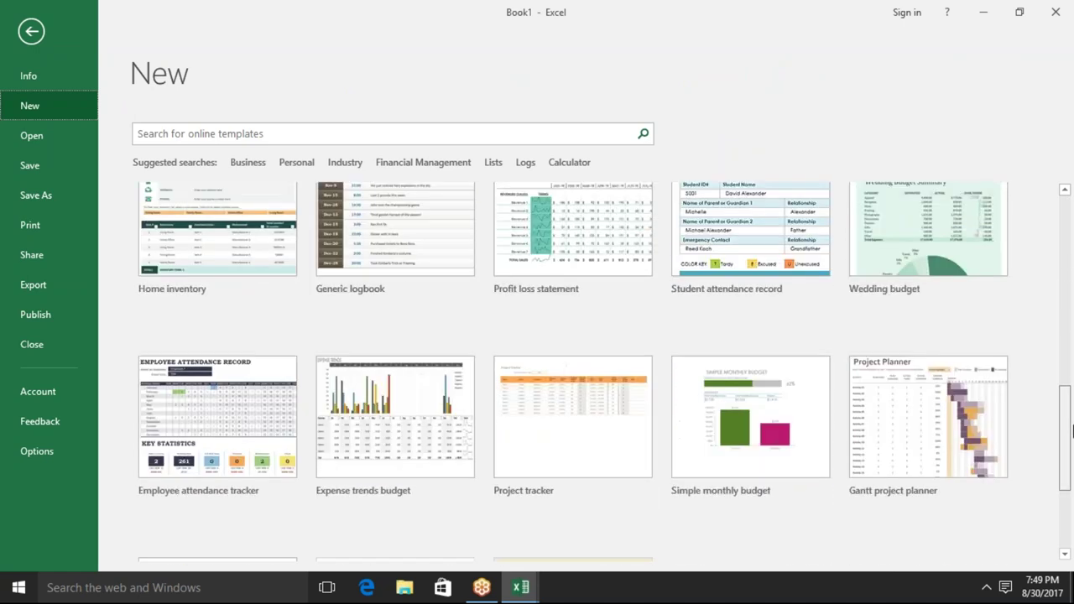
mouse_move(1071, 379)
mouse_down()
mouse_move(1068, 495)
mouse_move(1042, 186)
mouse_up()
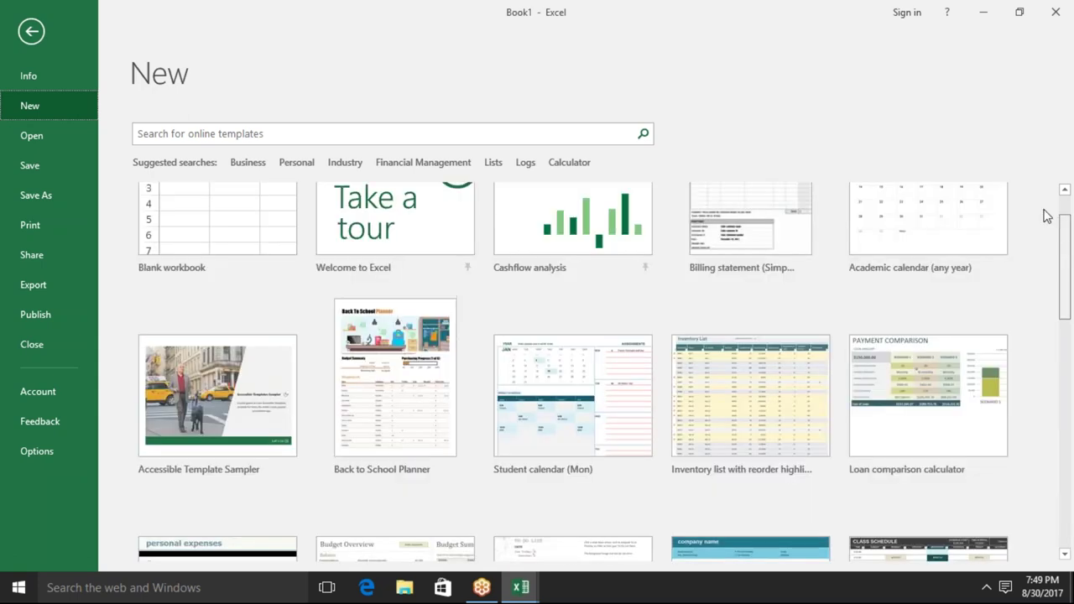
- Return to Sheet1, then show the Windows desktop with Win+D
click(28, 33)
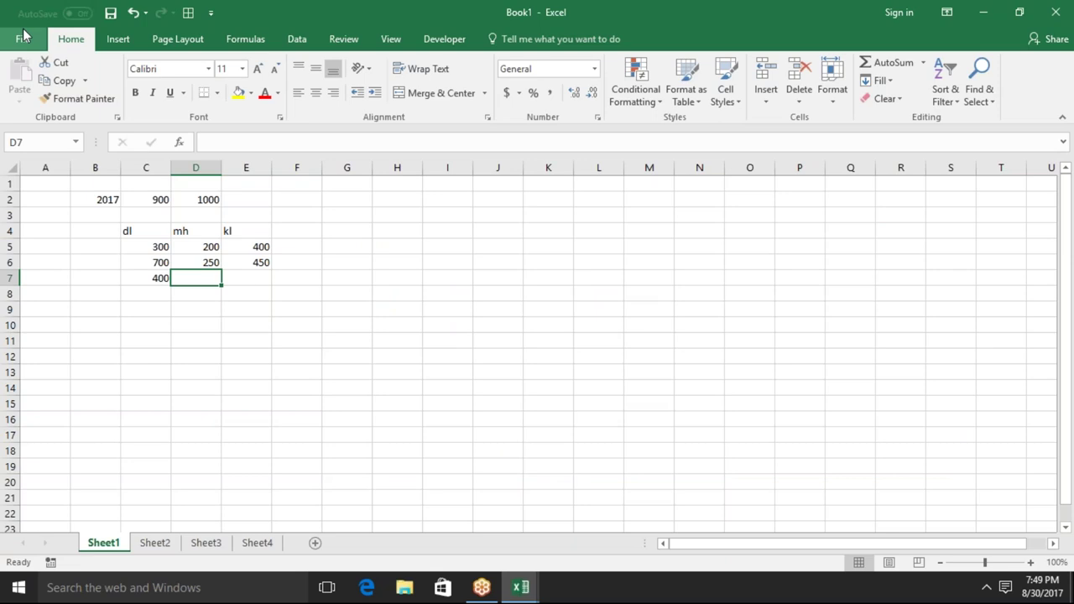
click(403, 22)
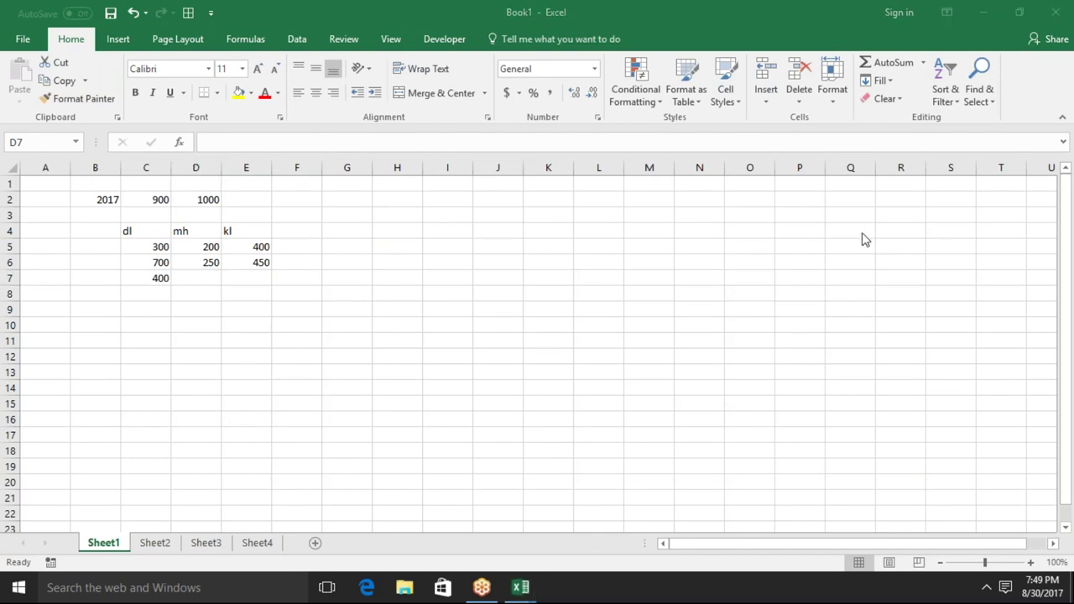
key(super+d)
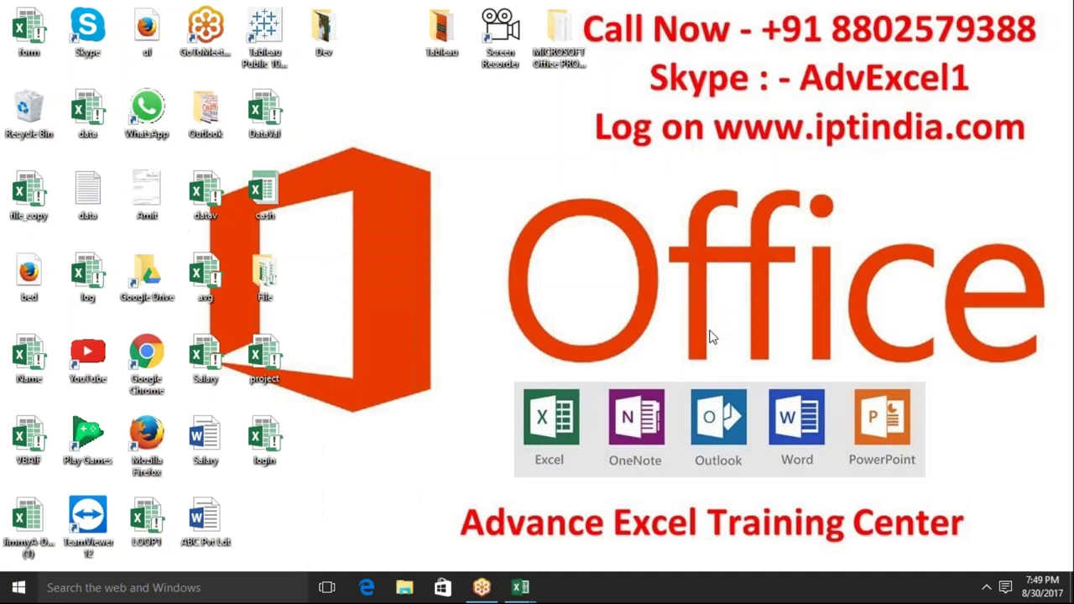